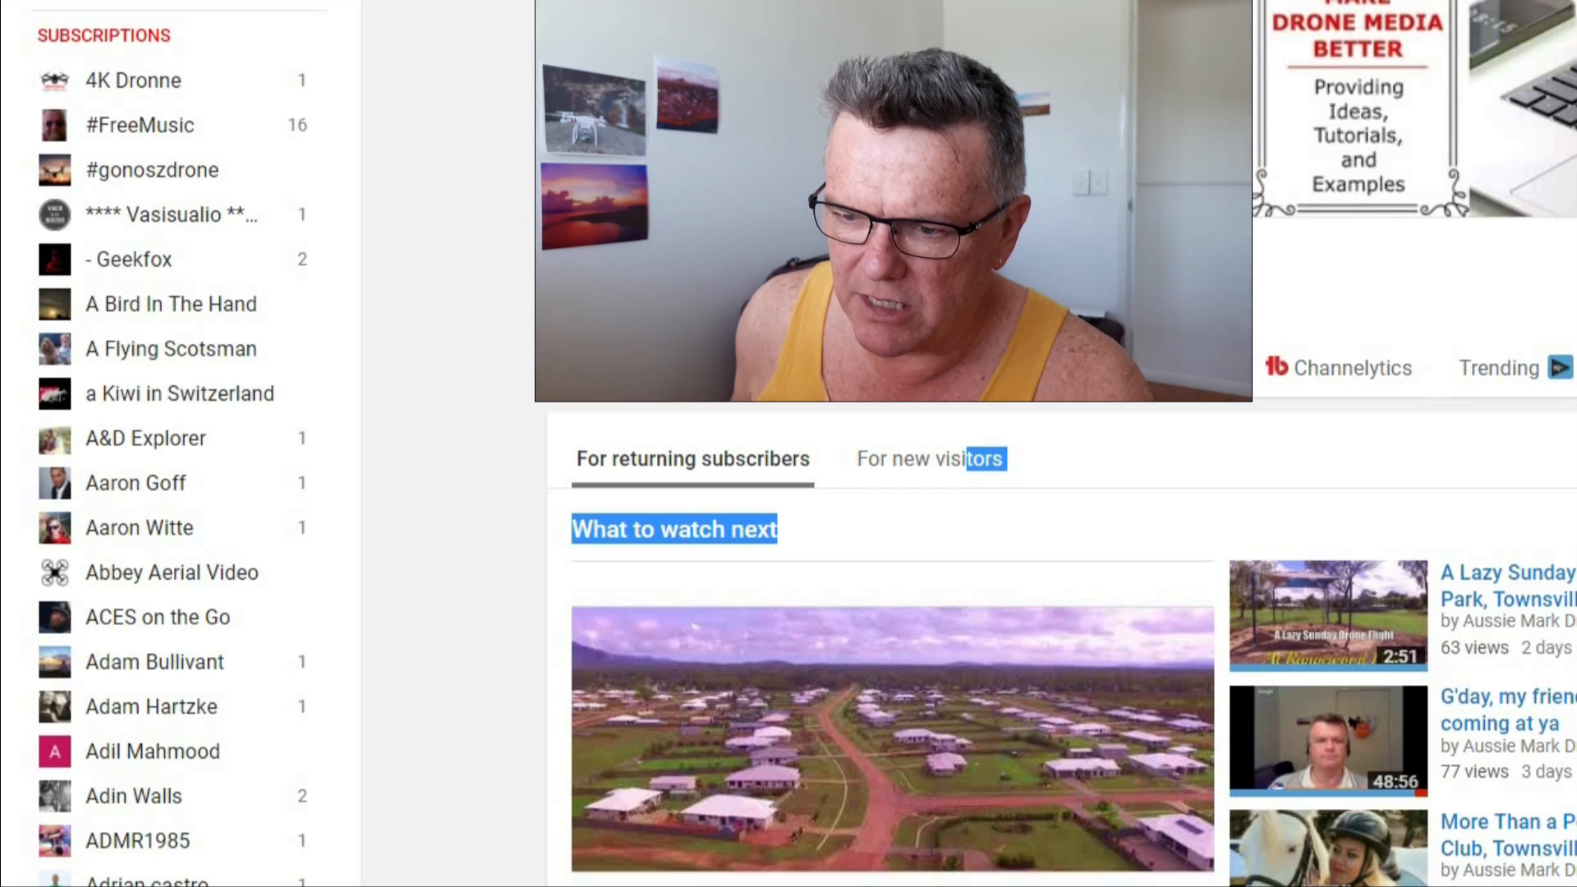
- Examine the channel icons throughout the YouTube subscriptions list
scroll(181, 443, "down", 4)
scroll(181, 444, "down", 2)
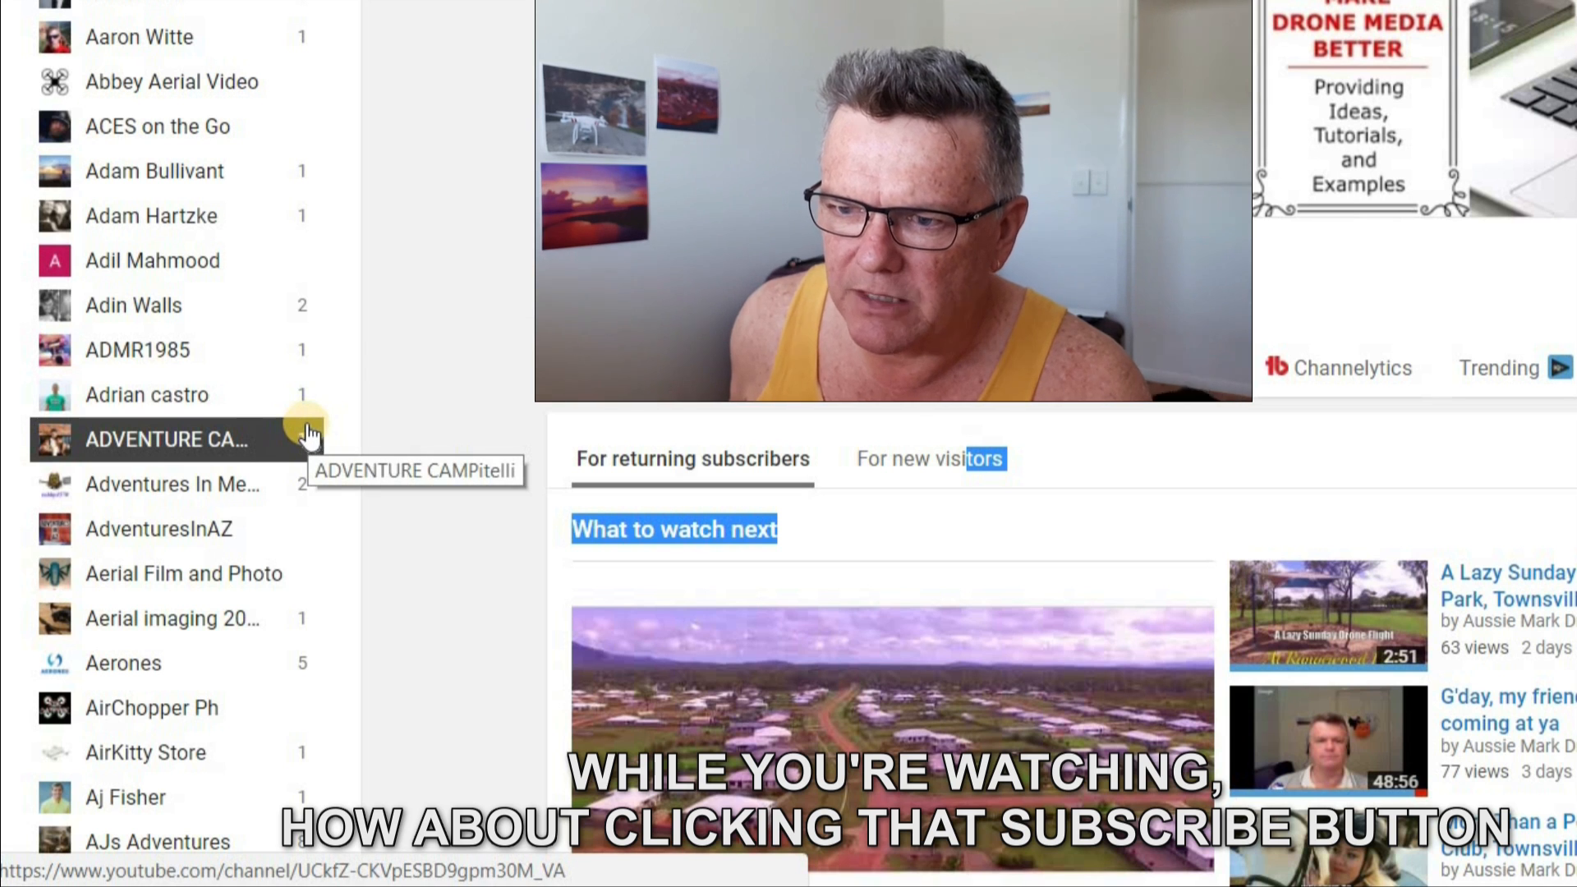
scroll(181, 443, "down", 1)
scroll(181, 444, "down", 10)
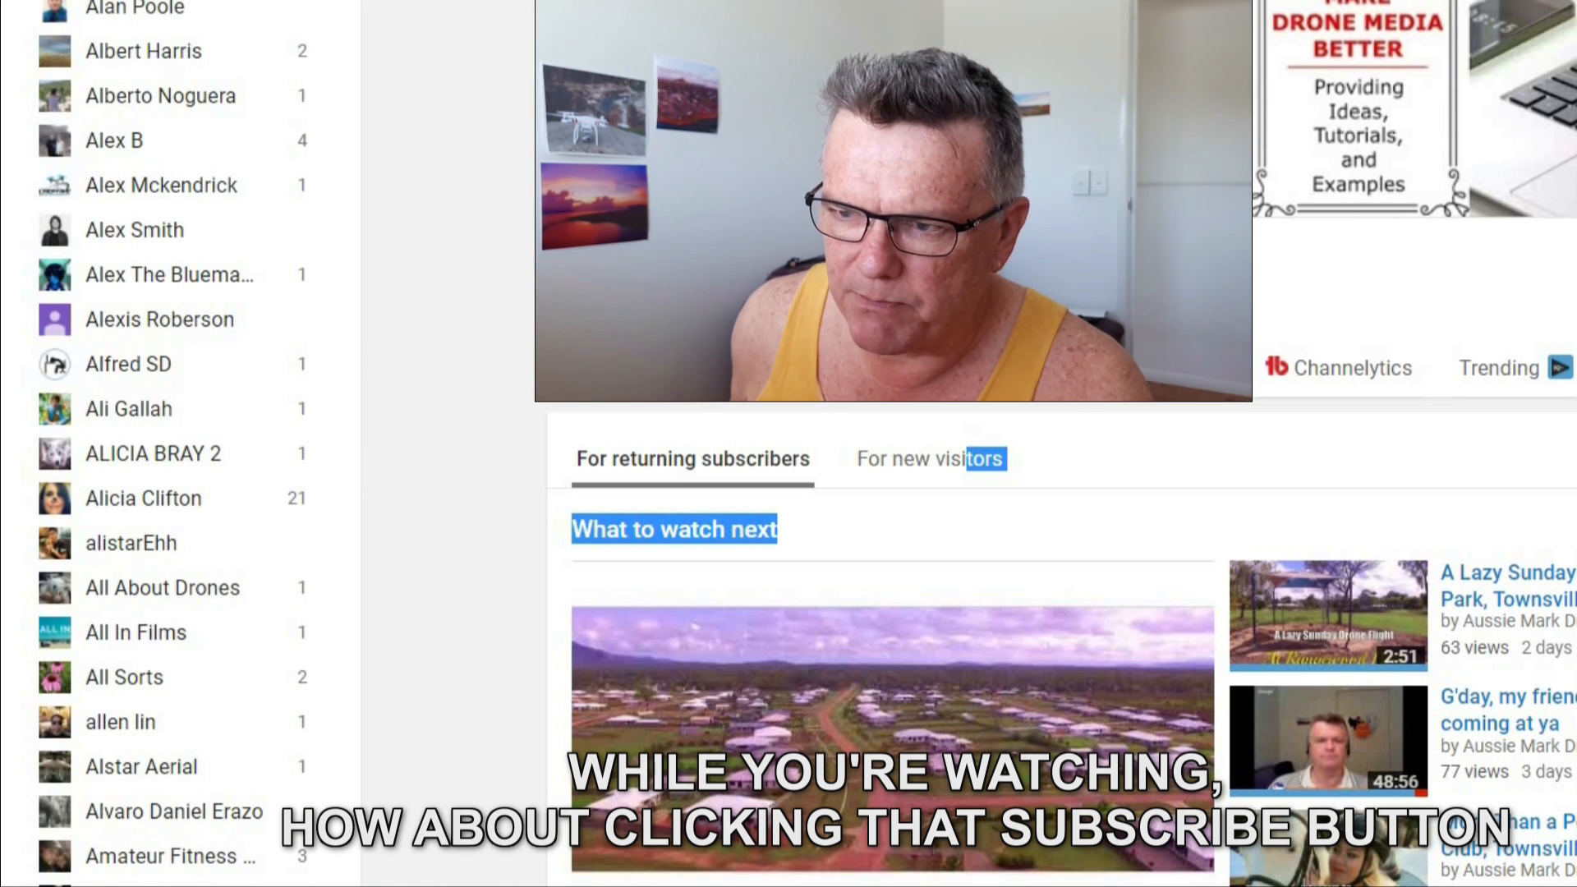
scroll(327, 186, "down", 5)
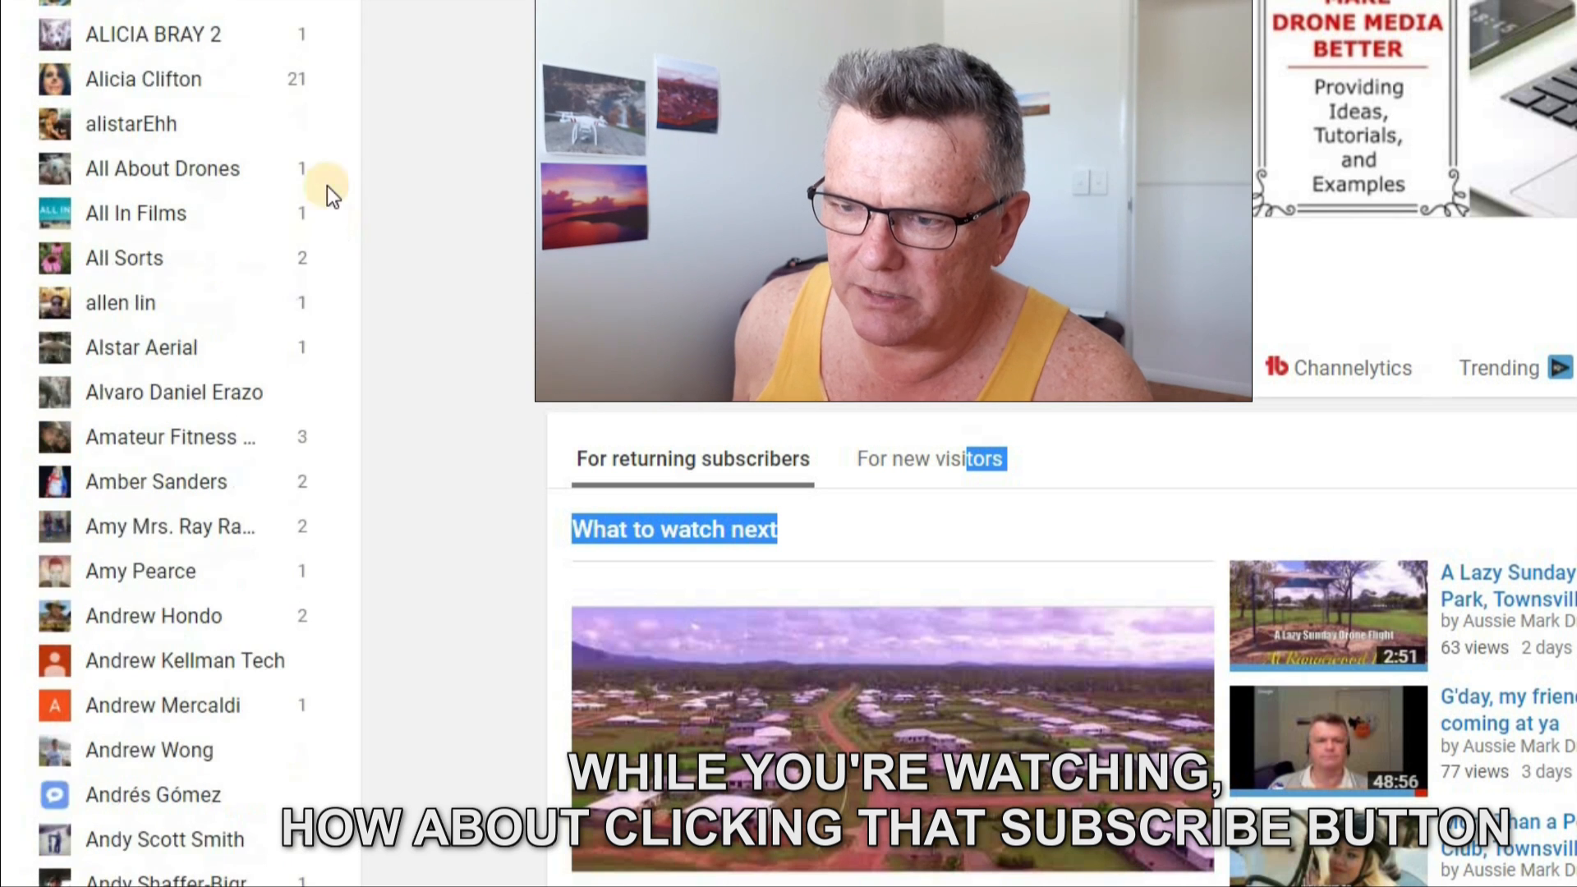
scroll(275, 353, "down", 20)
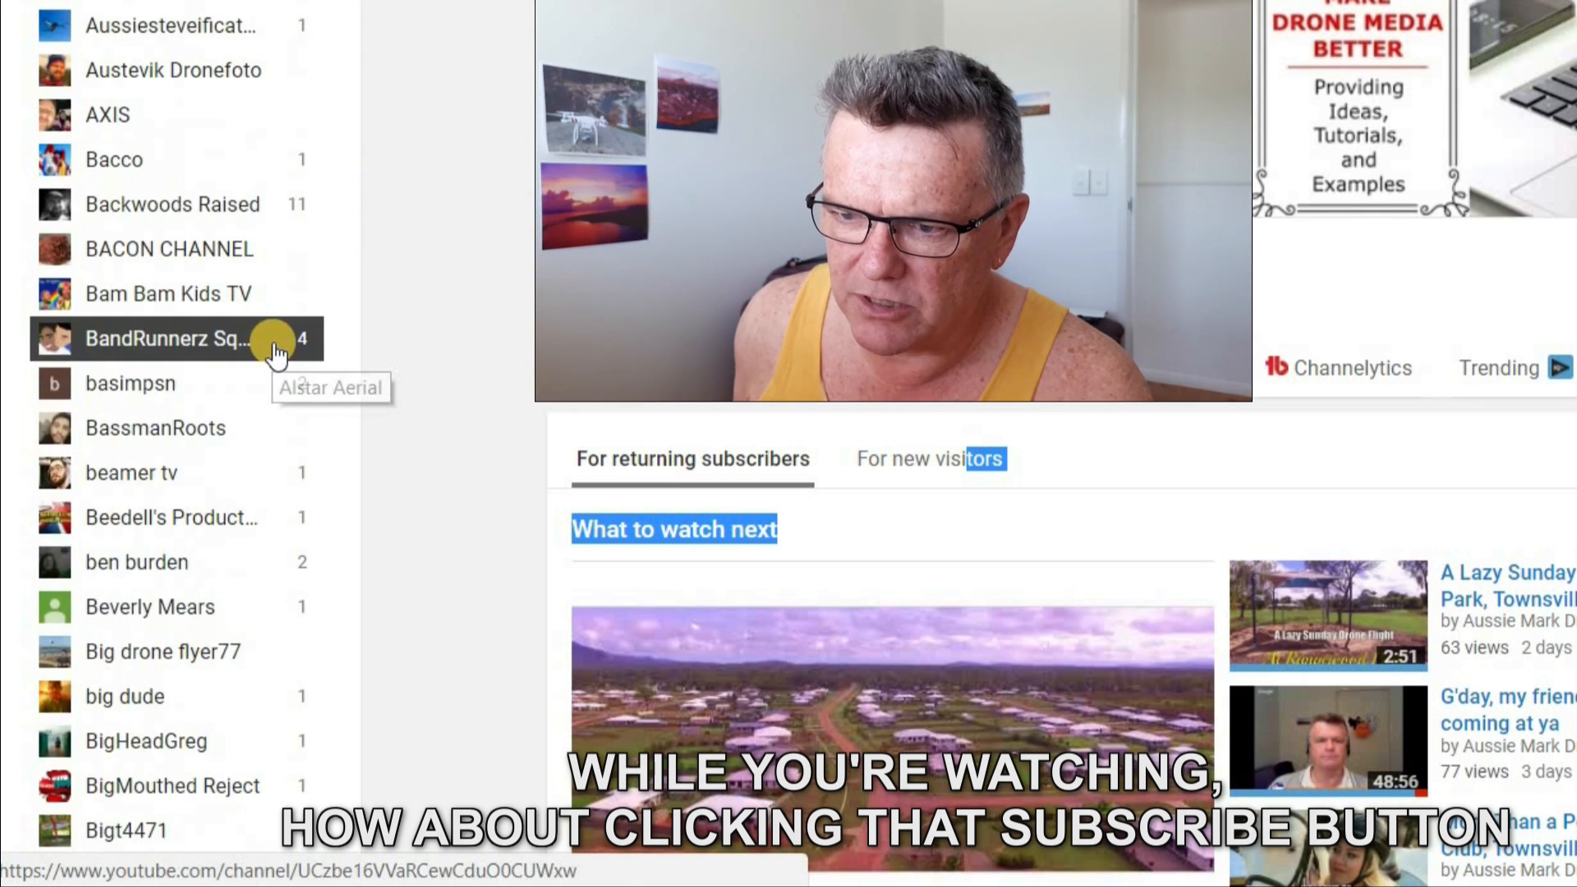
scroll(264, 359, "down", 20)
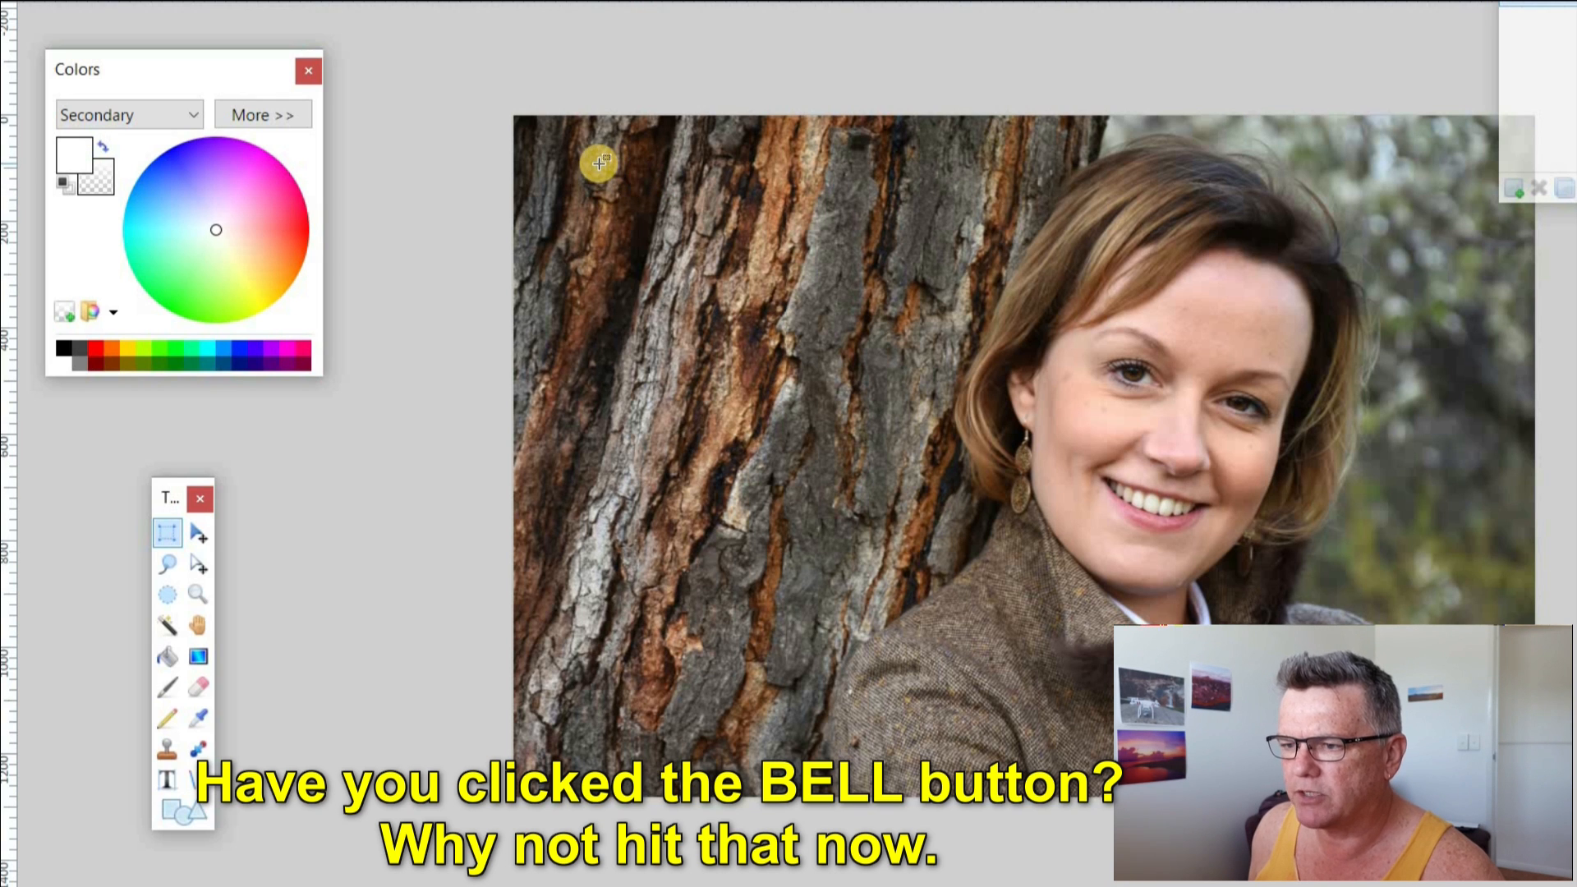
left_click_drag(588, 171, 1076, 364)
left_click_drag(798, 540, 1027, 511)
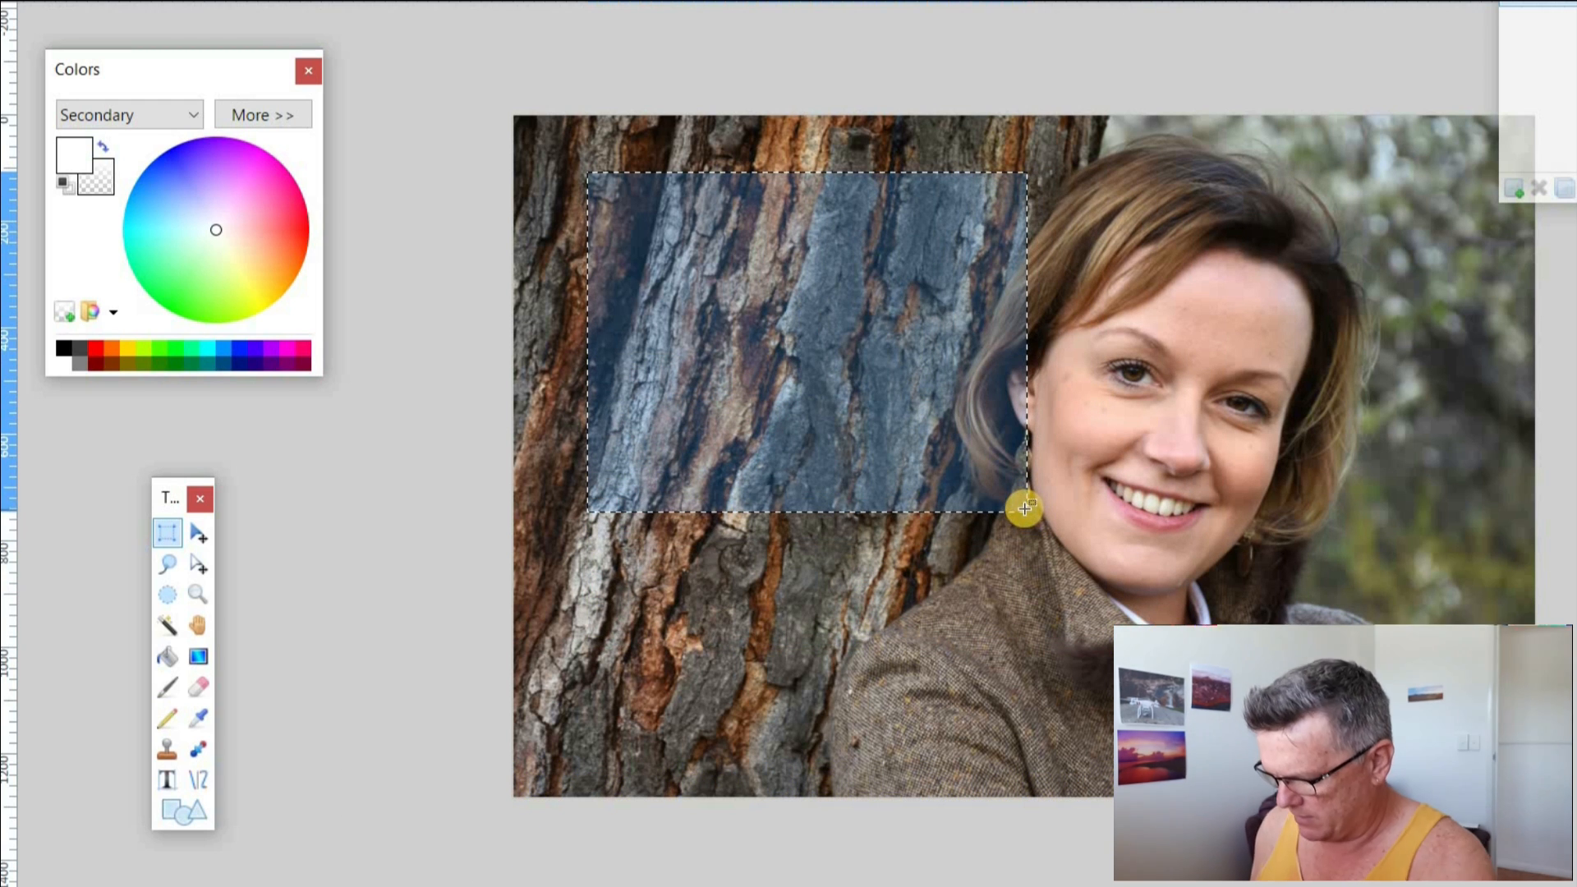
left_click(749, 363)
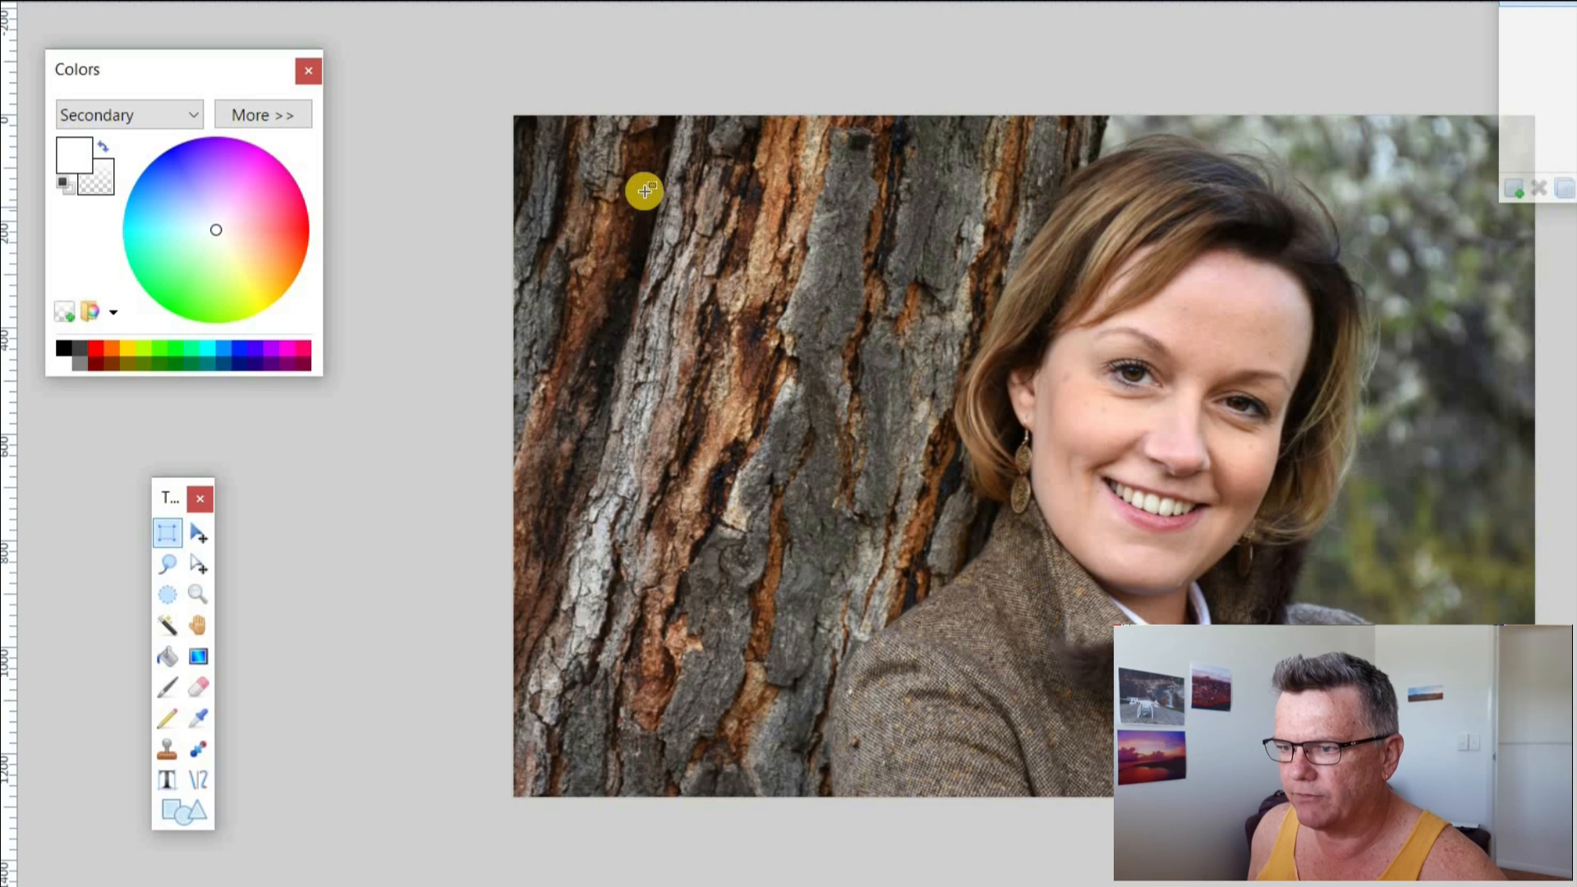
- Make a square selection about 1110 px wide around the woman's head and shoulders, aligned with the photo's upper edge
left_click_drag(764, 164, 1249, 650)
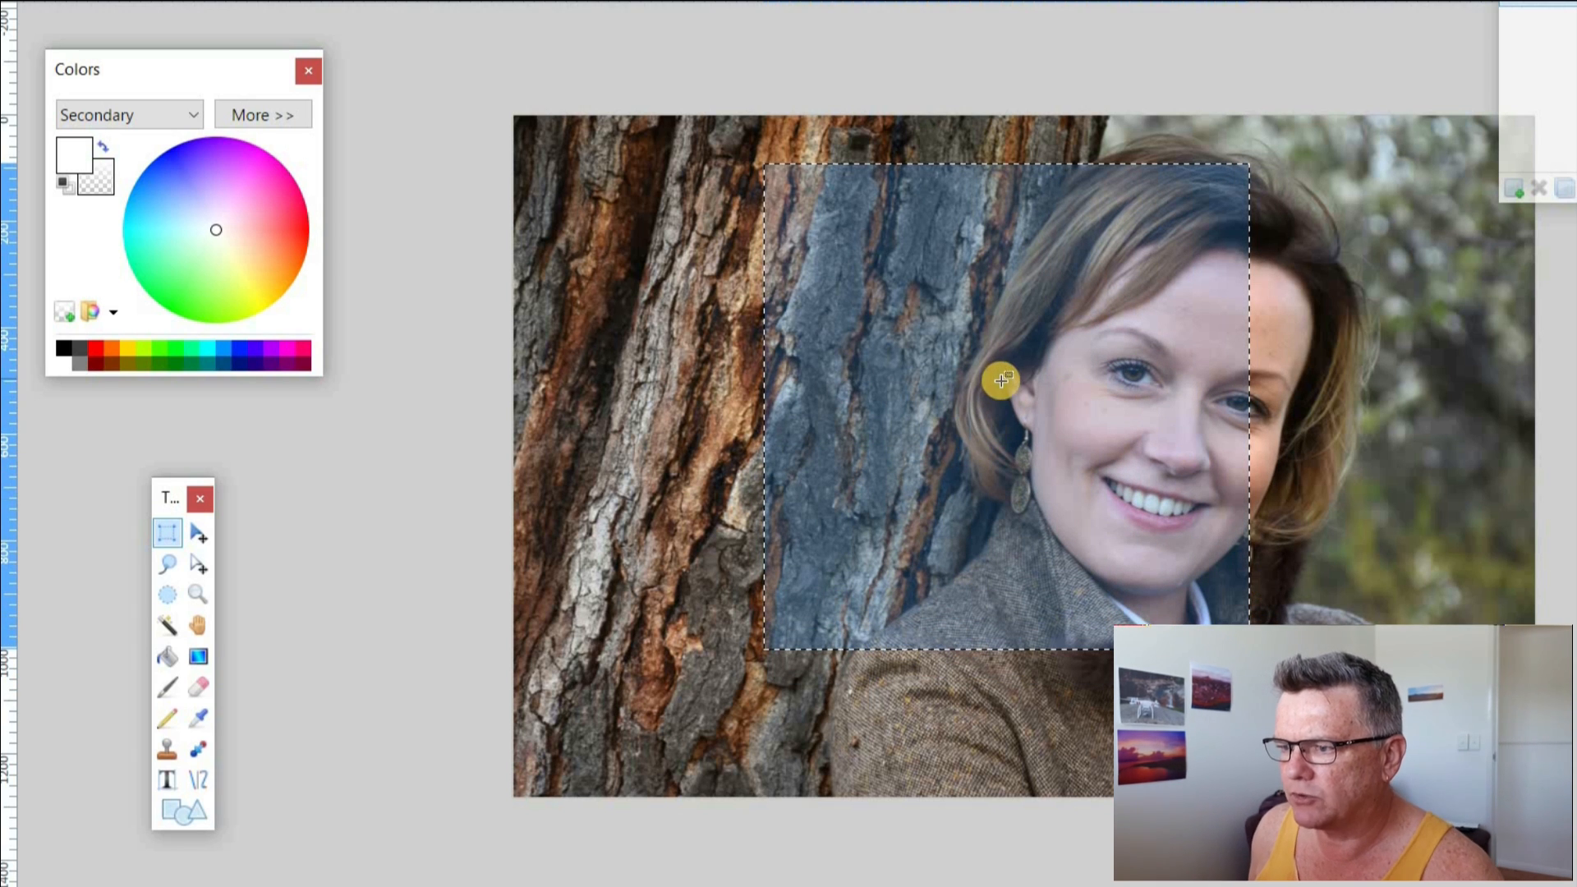
left_click(199, 565)
left_click_drag(936, 328, 1079, 288)
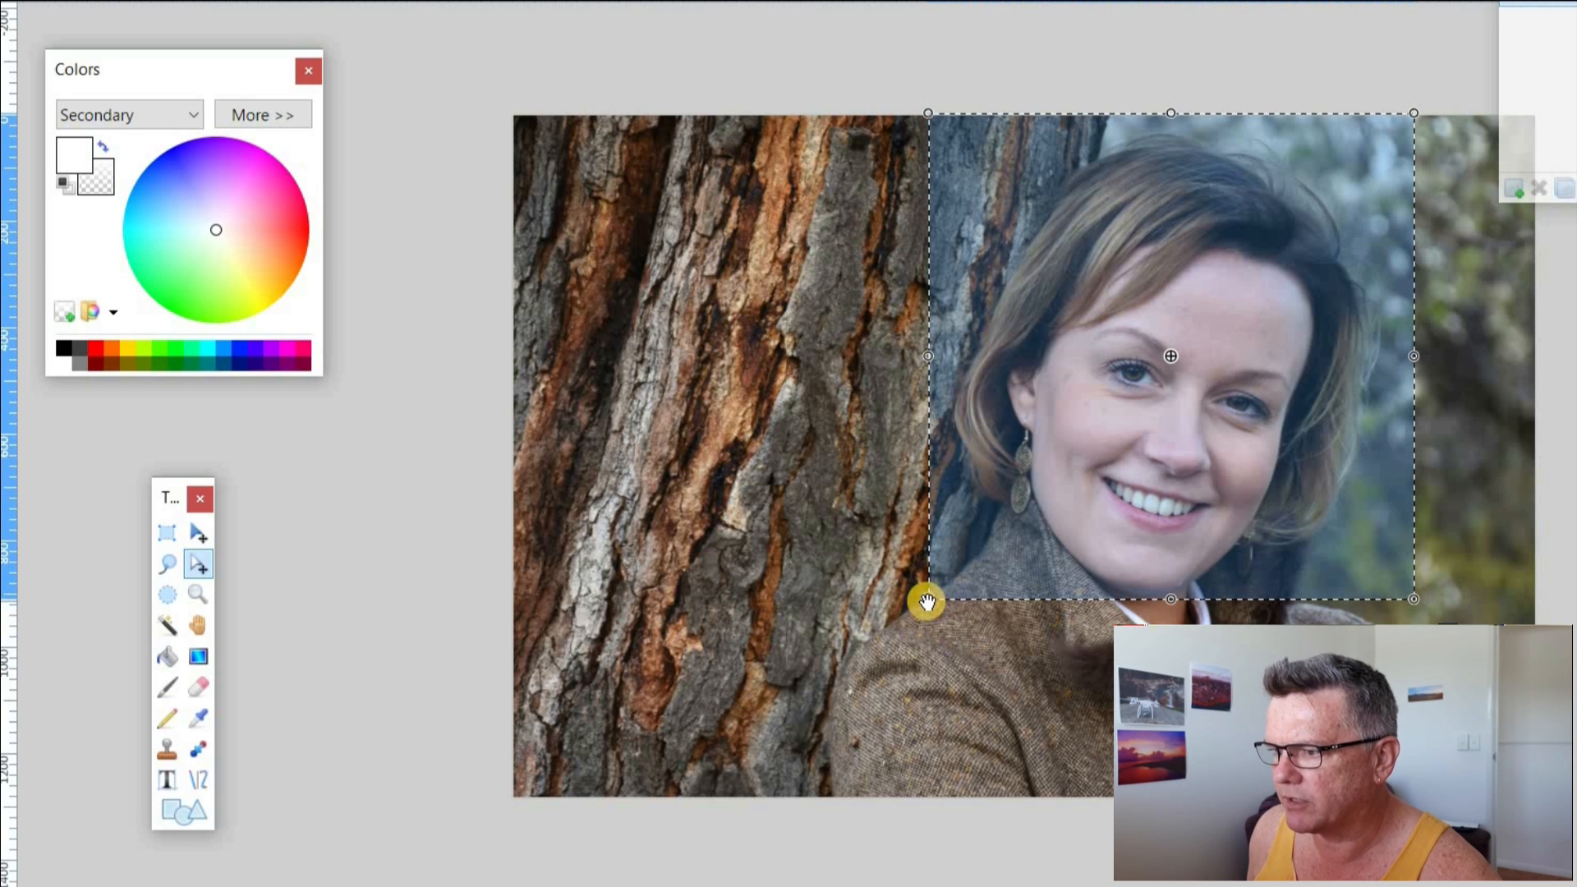
left_click_drag(924, 600, 804, 708)
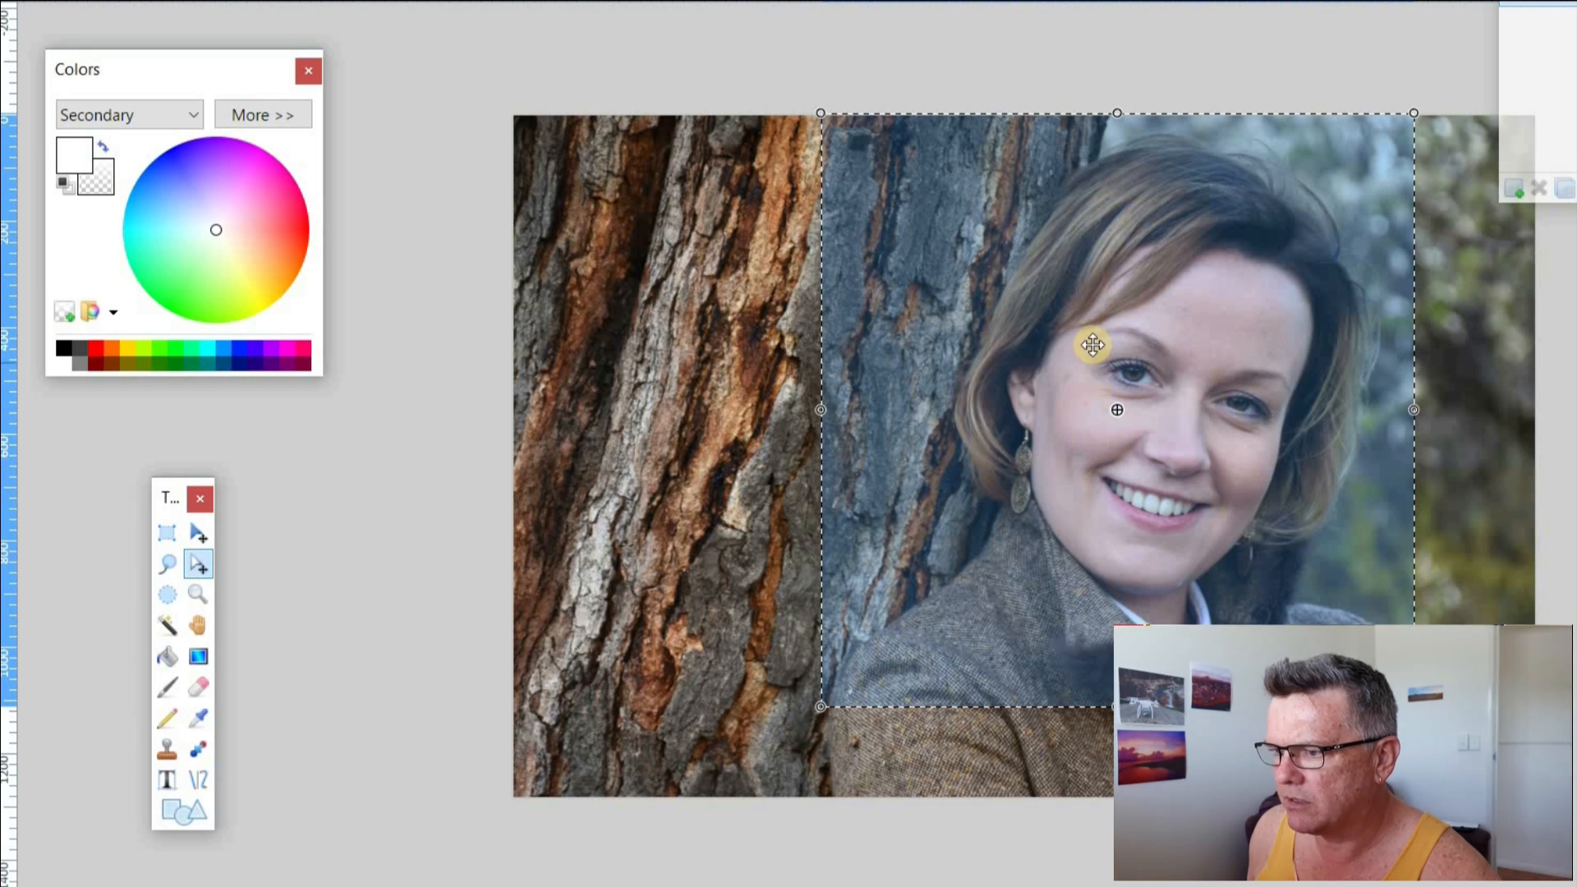
left_click_drag(1080, 343, 1141, 347)
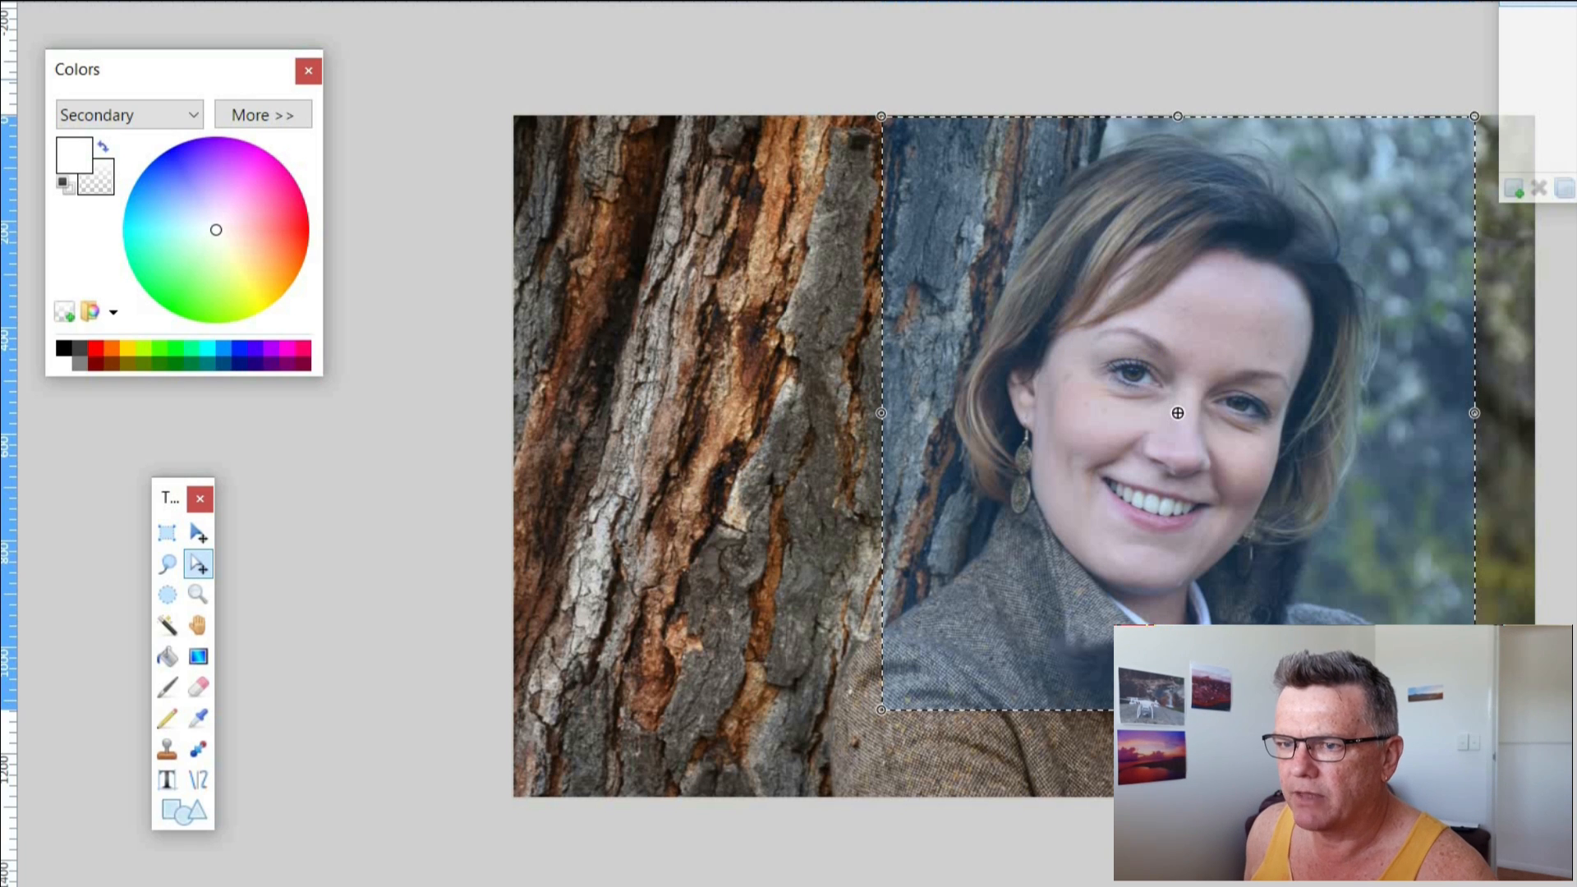
- Crop the photo to the square selection
left_click(168, 1)
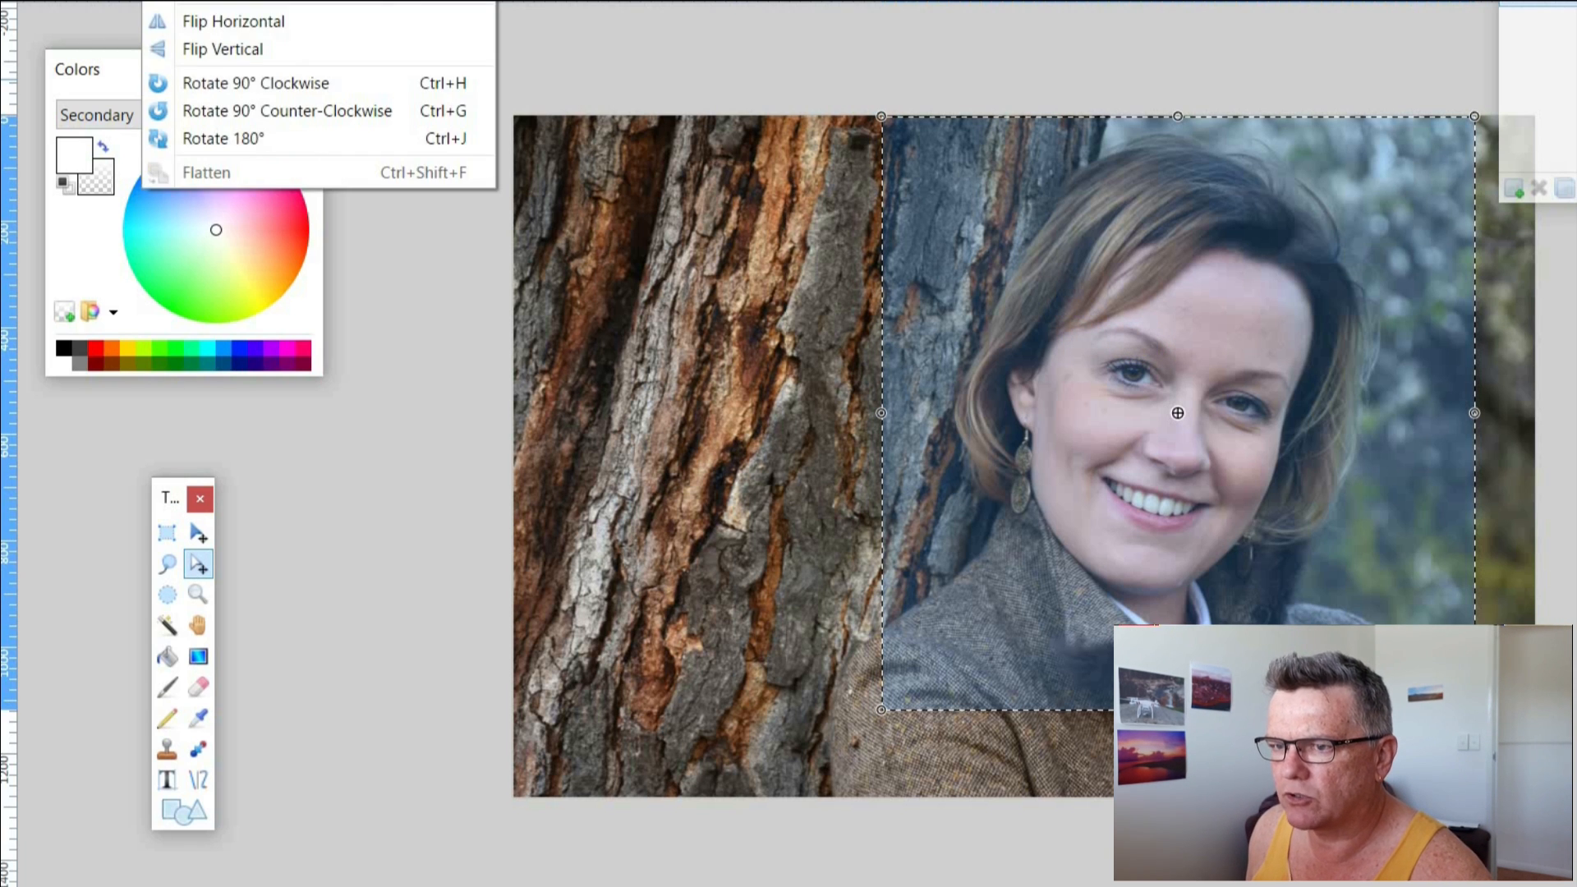
left_click(816, 256)
key("ctrl+shift+x")
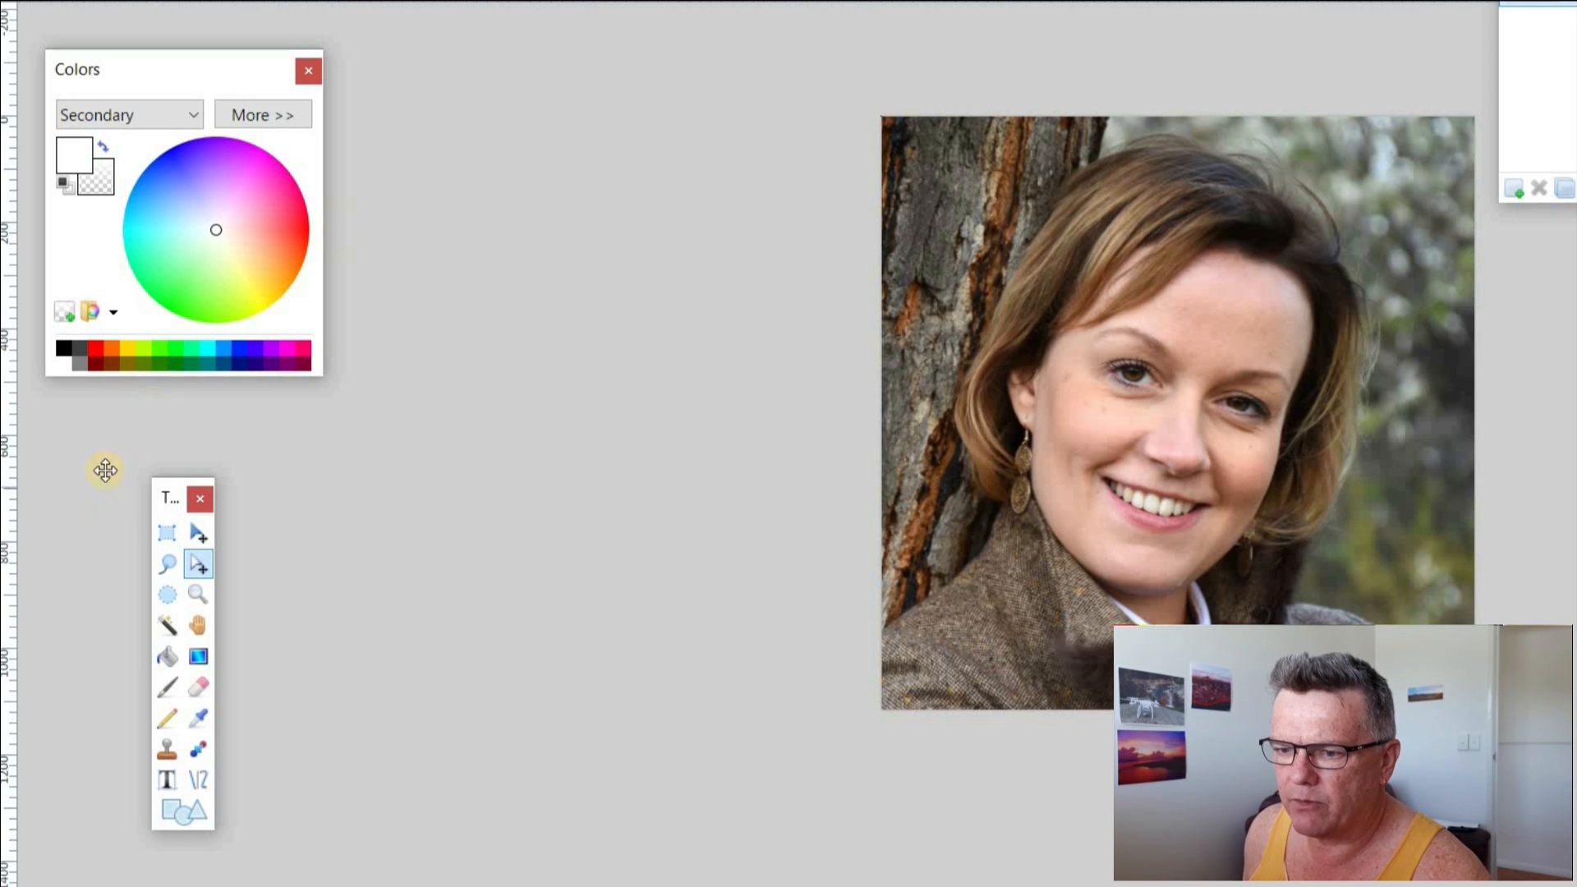
left_click(167, 598)
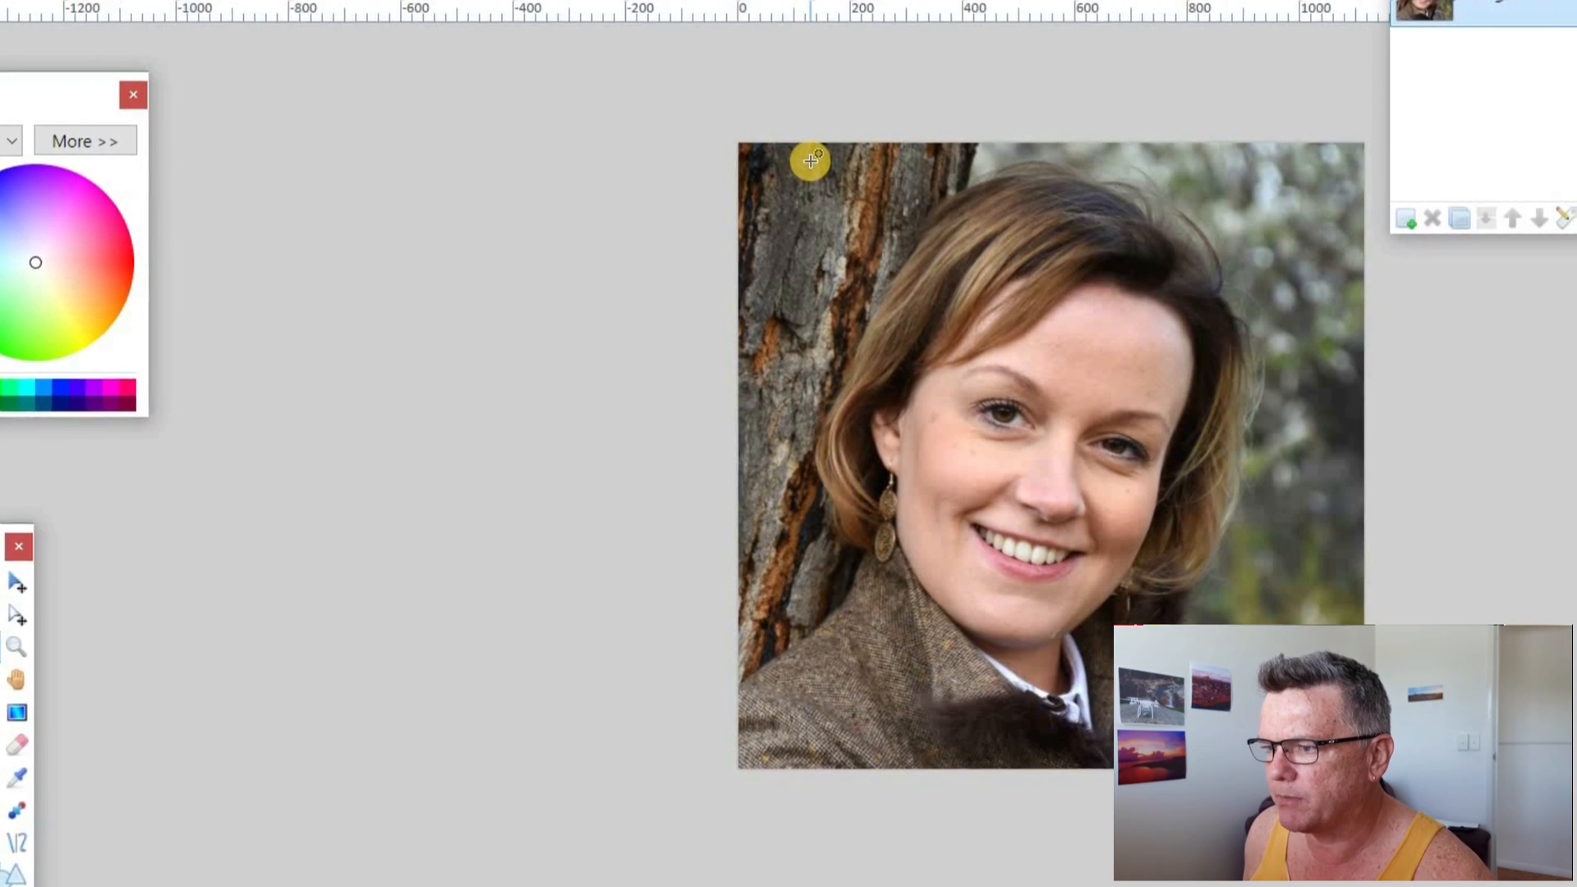
left_click_drag(810, 154, 1163, 442)
left_click_drag(707, 242, 1156, 700)
left_click_drag(1128, 549, 1103, 643)
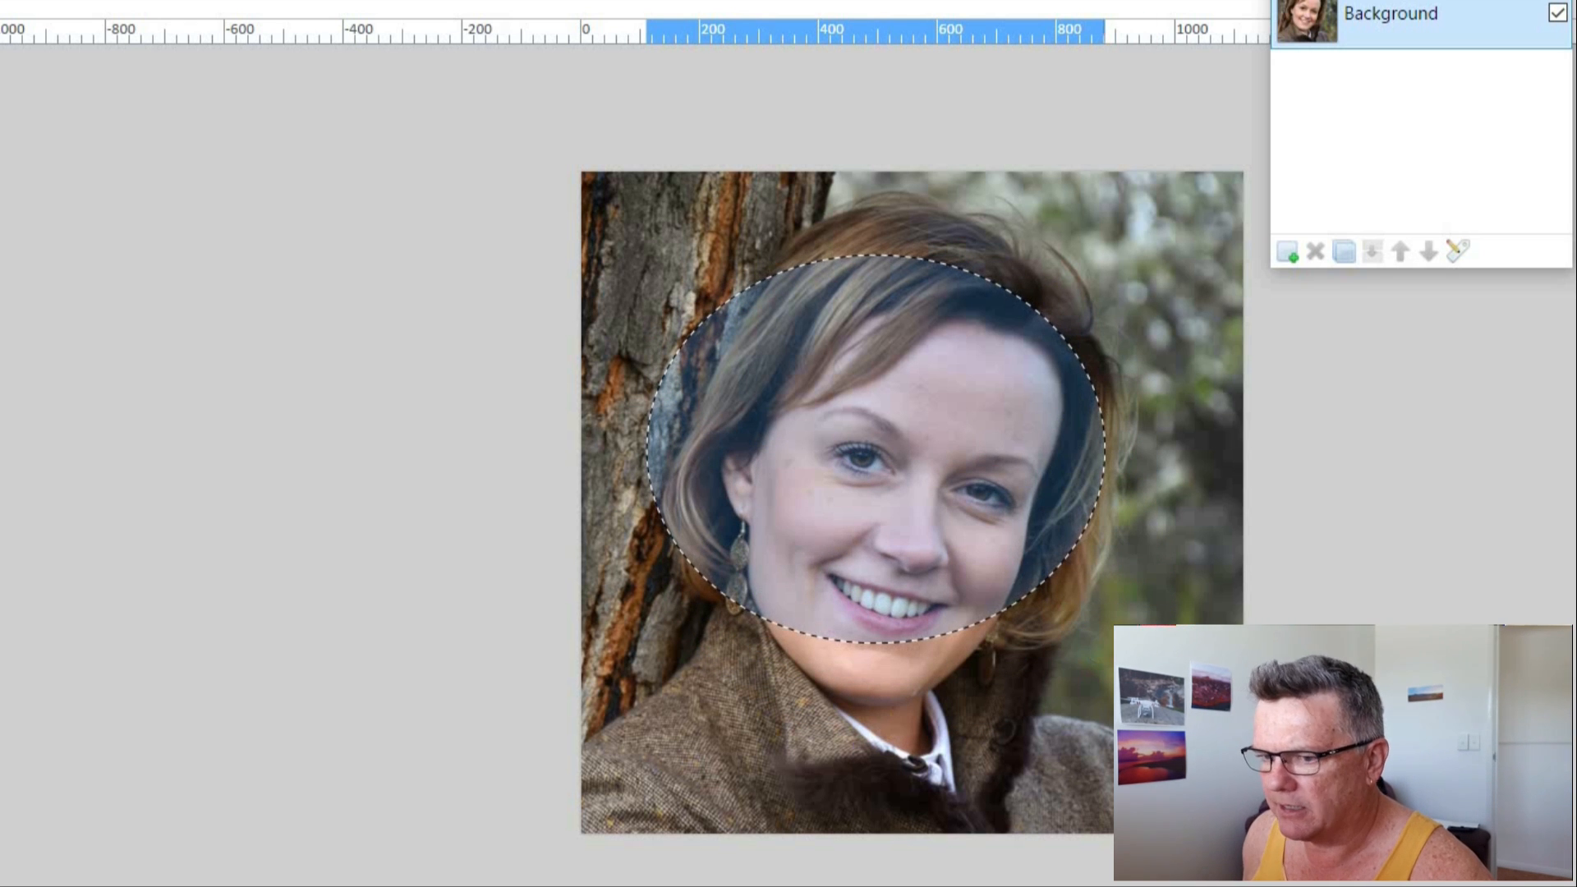
left_click(685, 197)
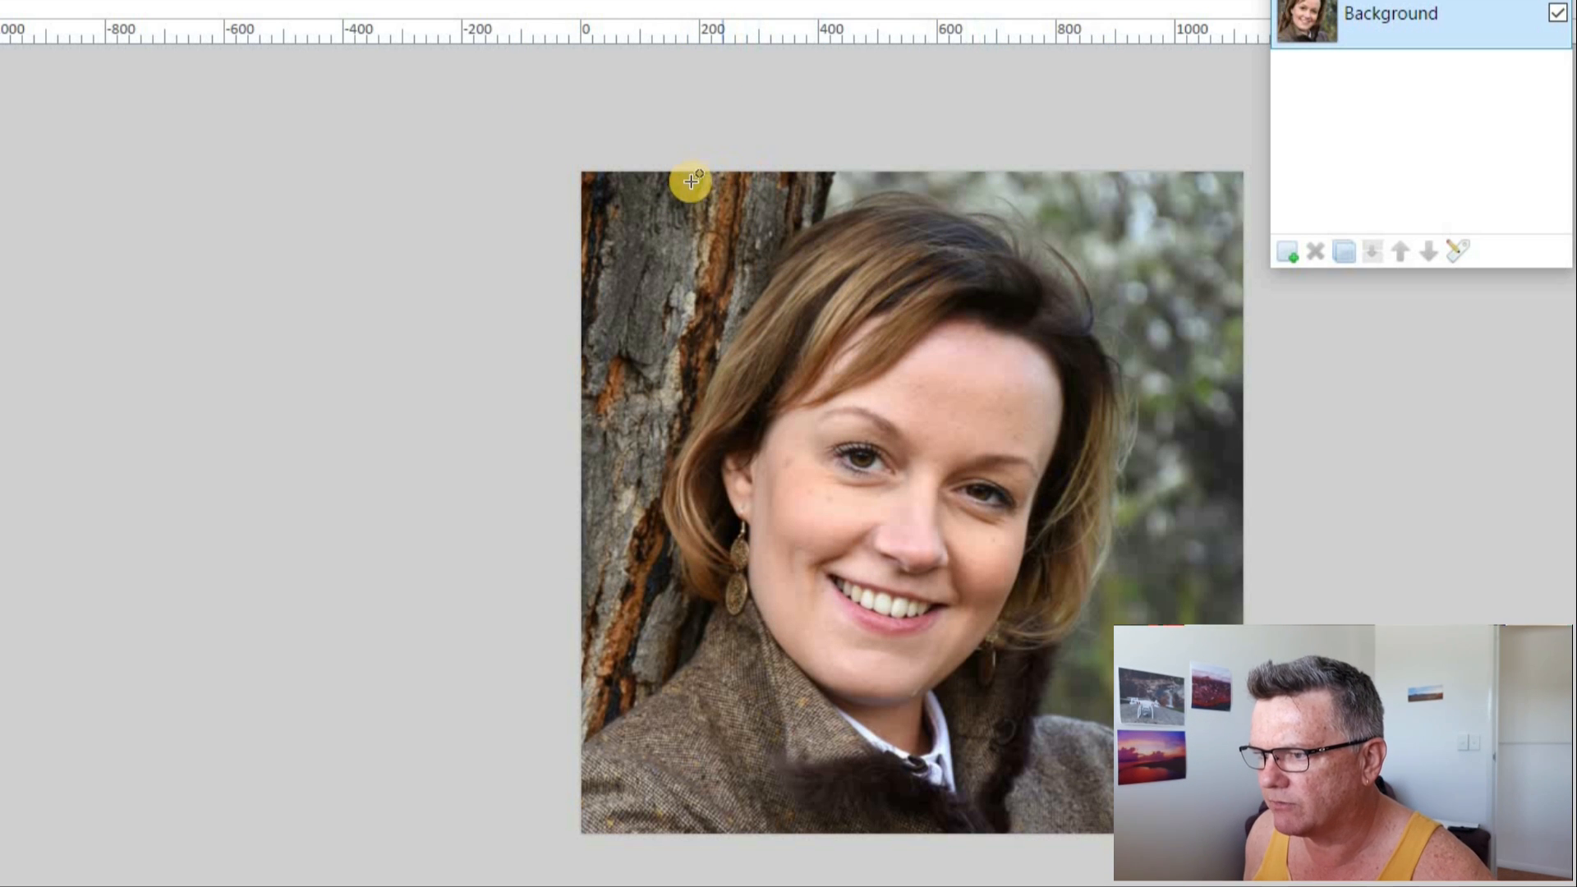
- Select a circle about 1040 px in diameter around the woman's head with Ellipse Select, nearly filling the square photo
left_click_drag(655, 229, 1105, 708)
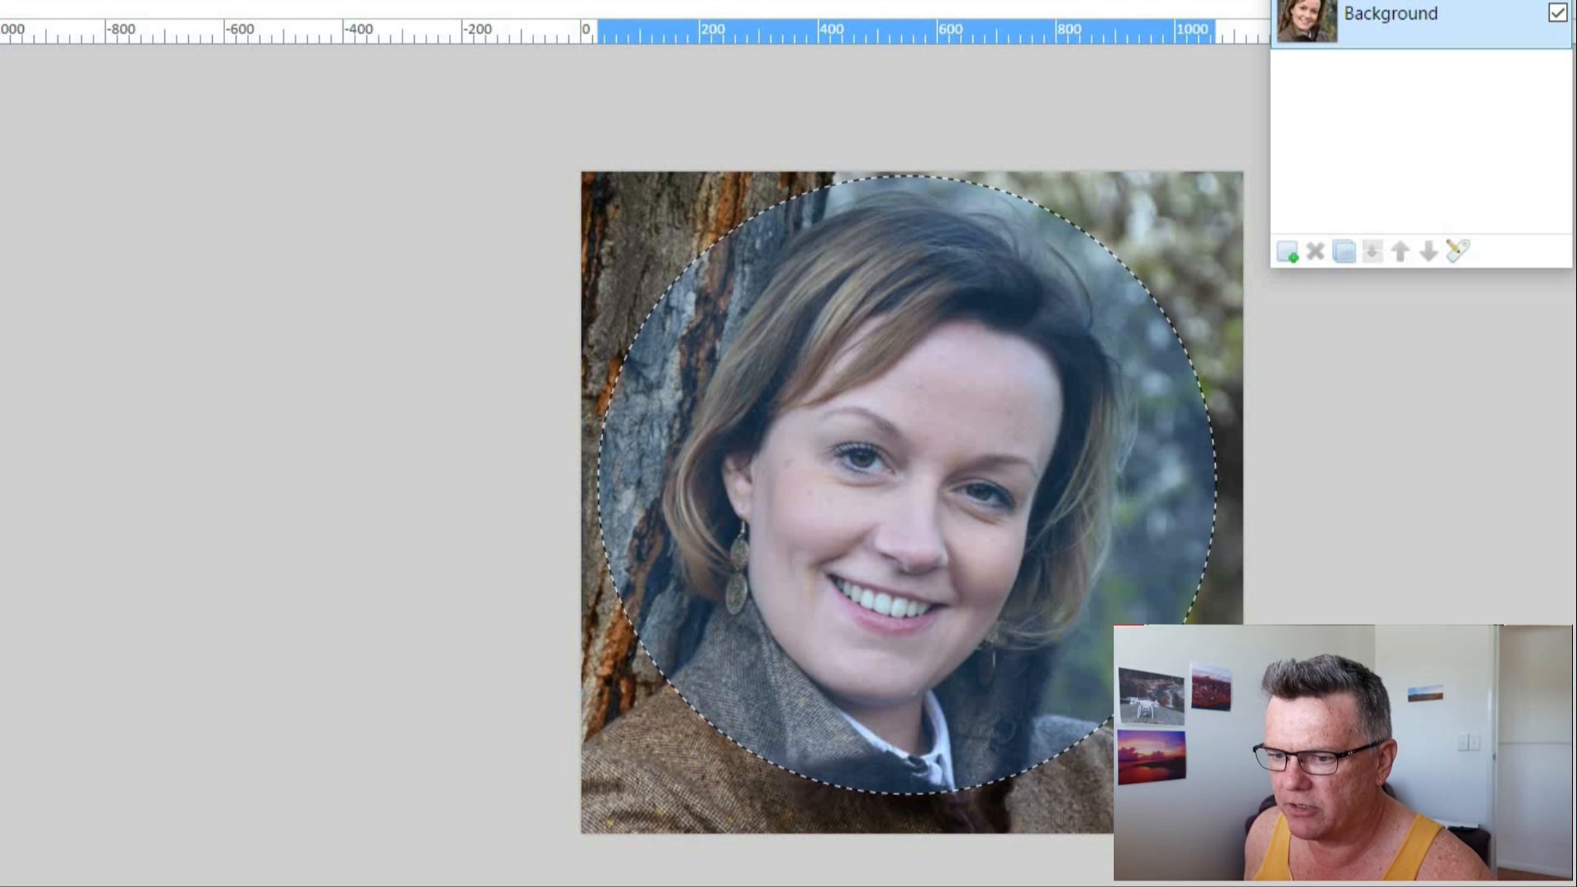
left_click_drag(965, 355, 968, 355)
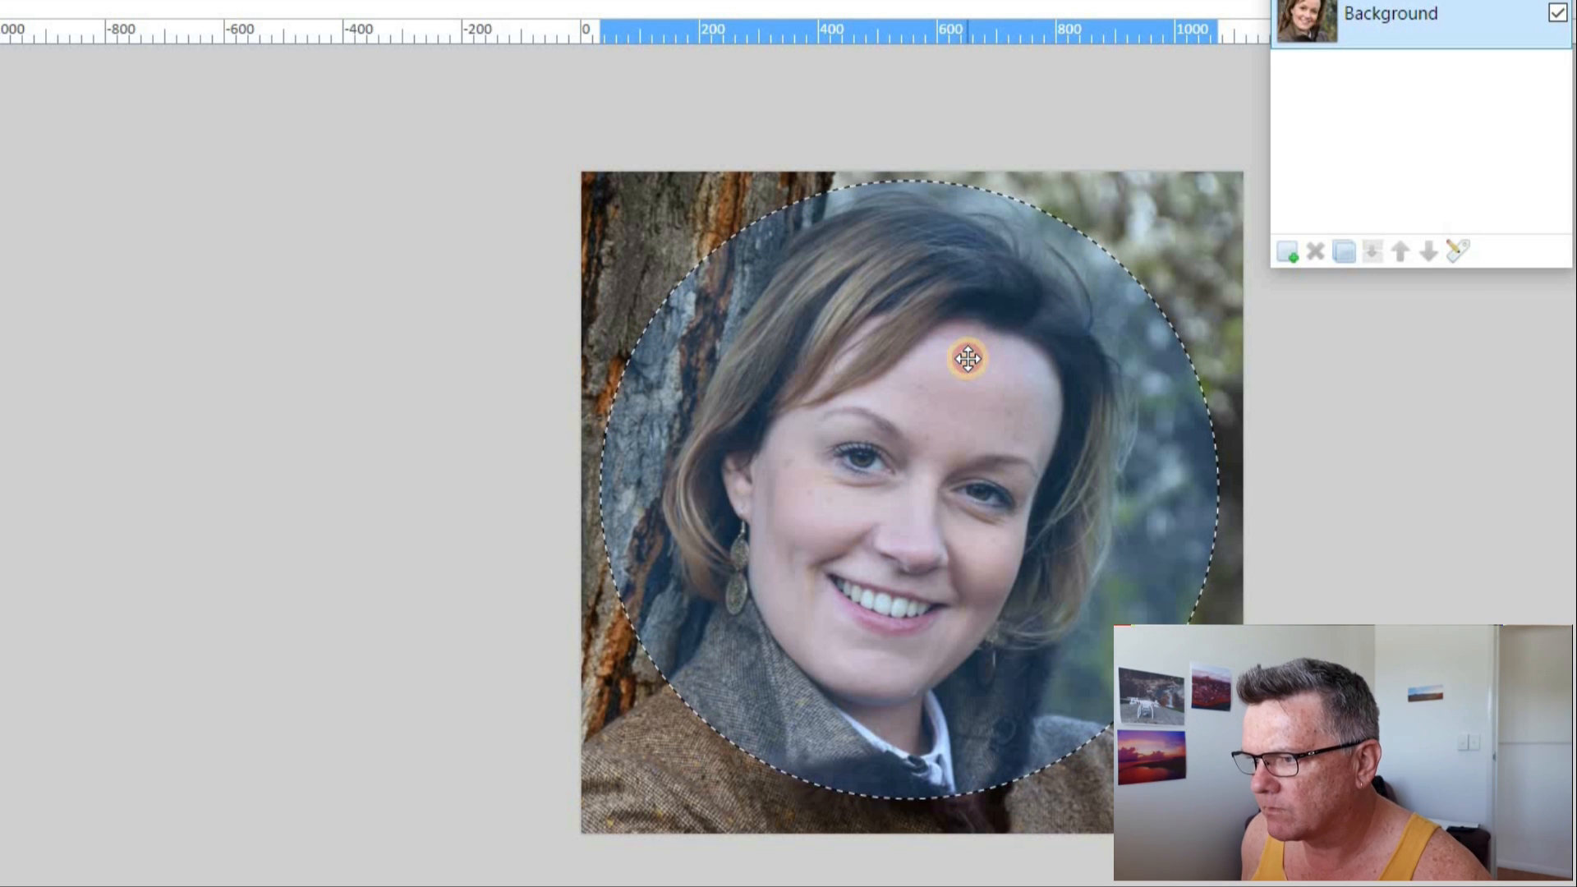
left_click_drag(967, 358, 969, 358)
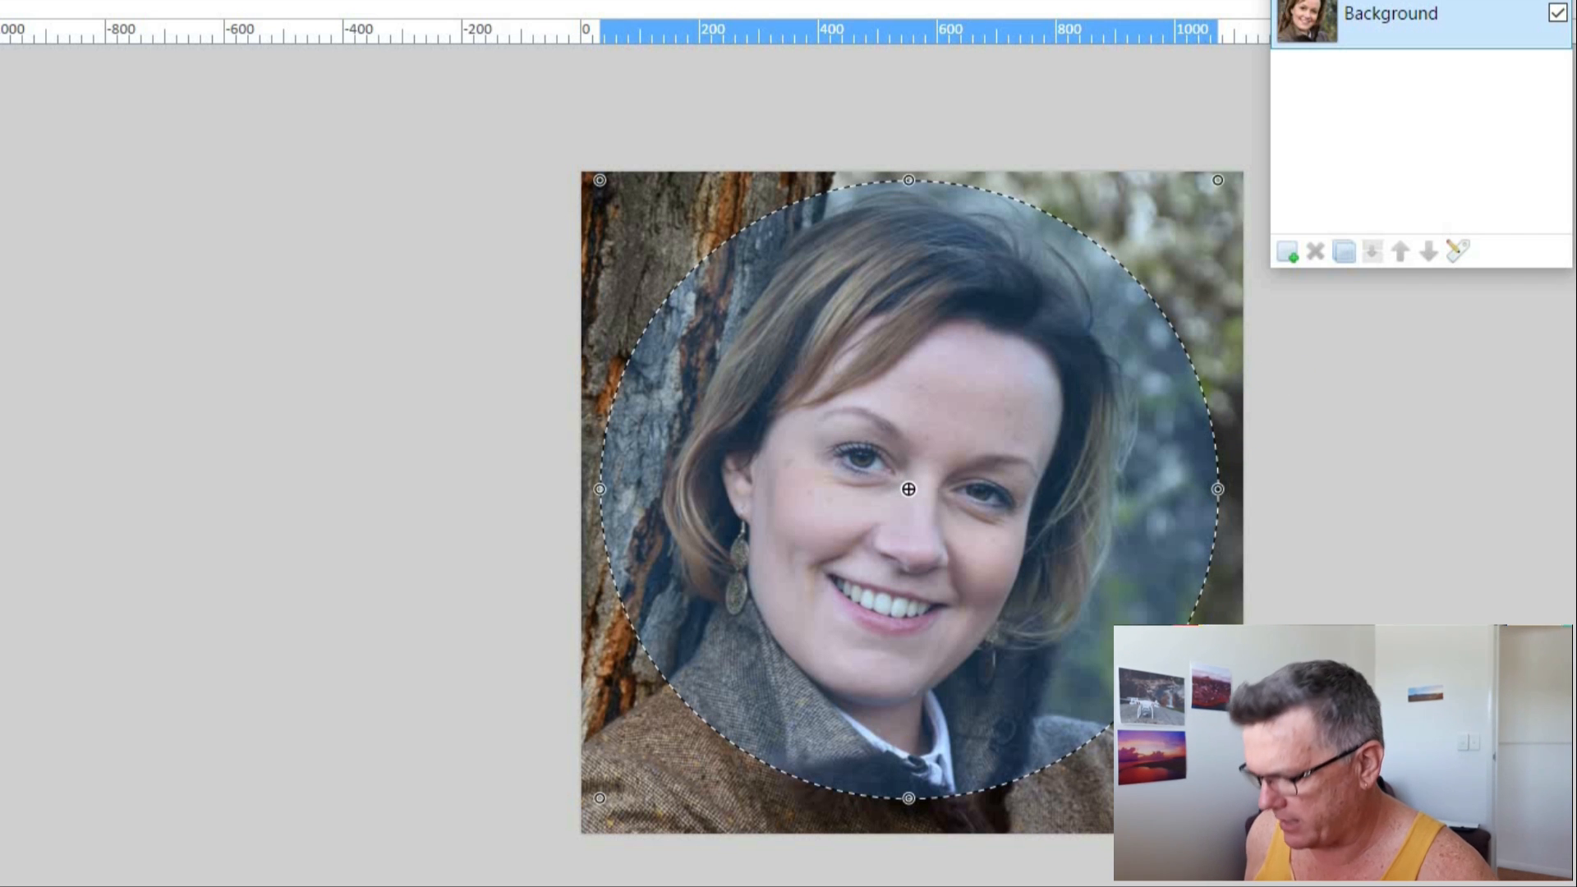
key("ctrl+d")
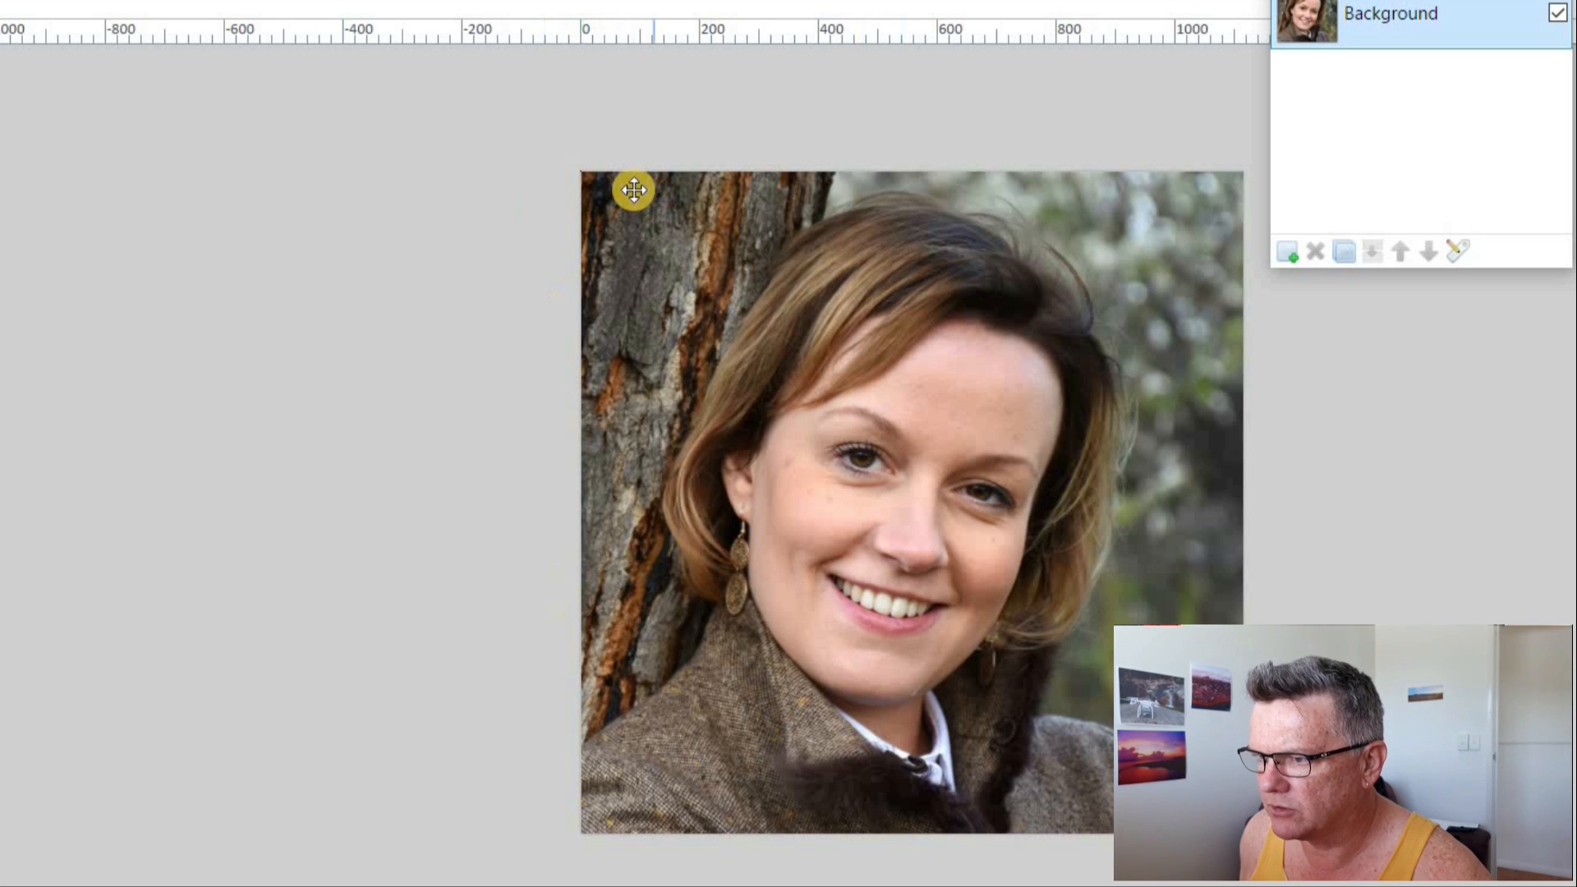
left_click_drag(599, 180, 1217, 797)
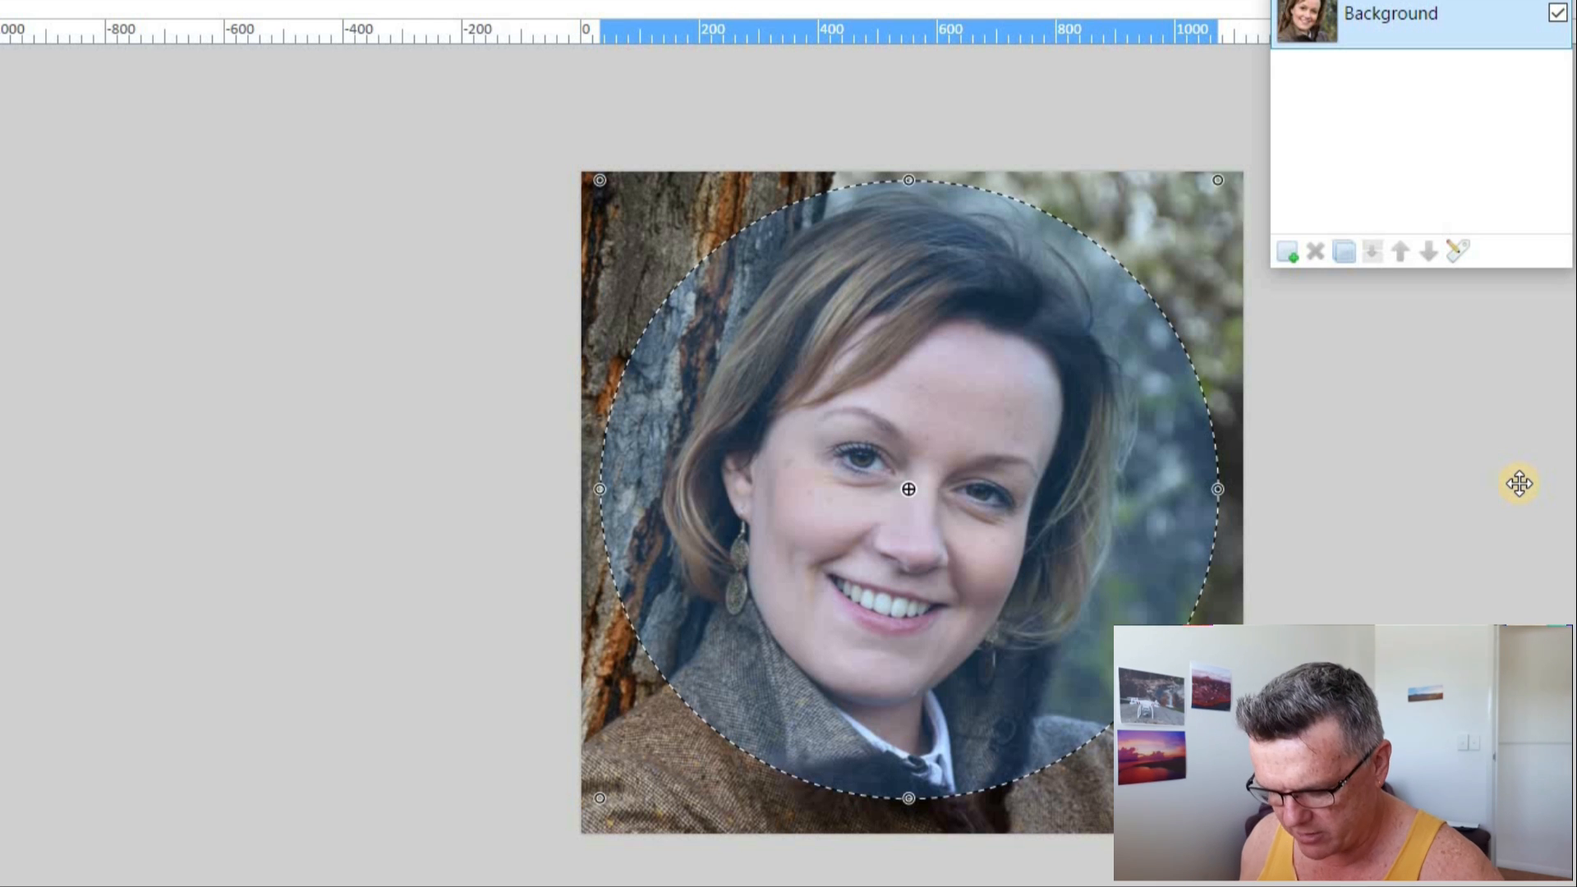
- Invert the circular selection, erase the area outside the circle and deselect
key("ctrl+i")
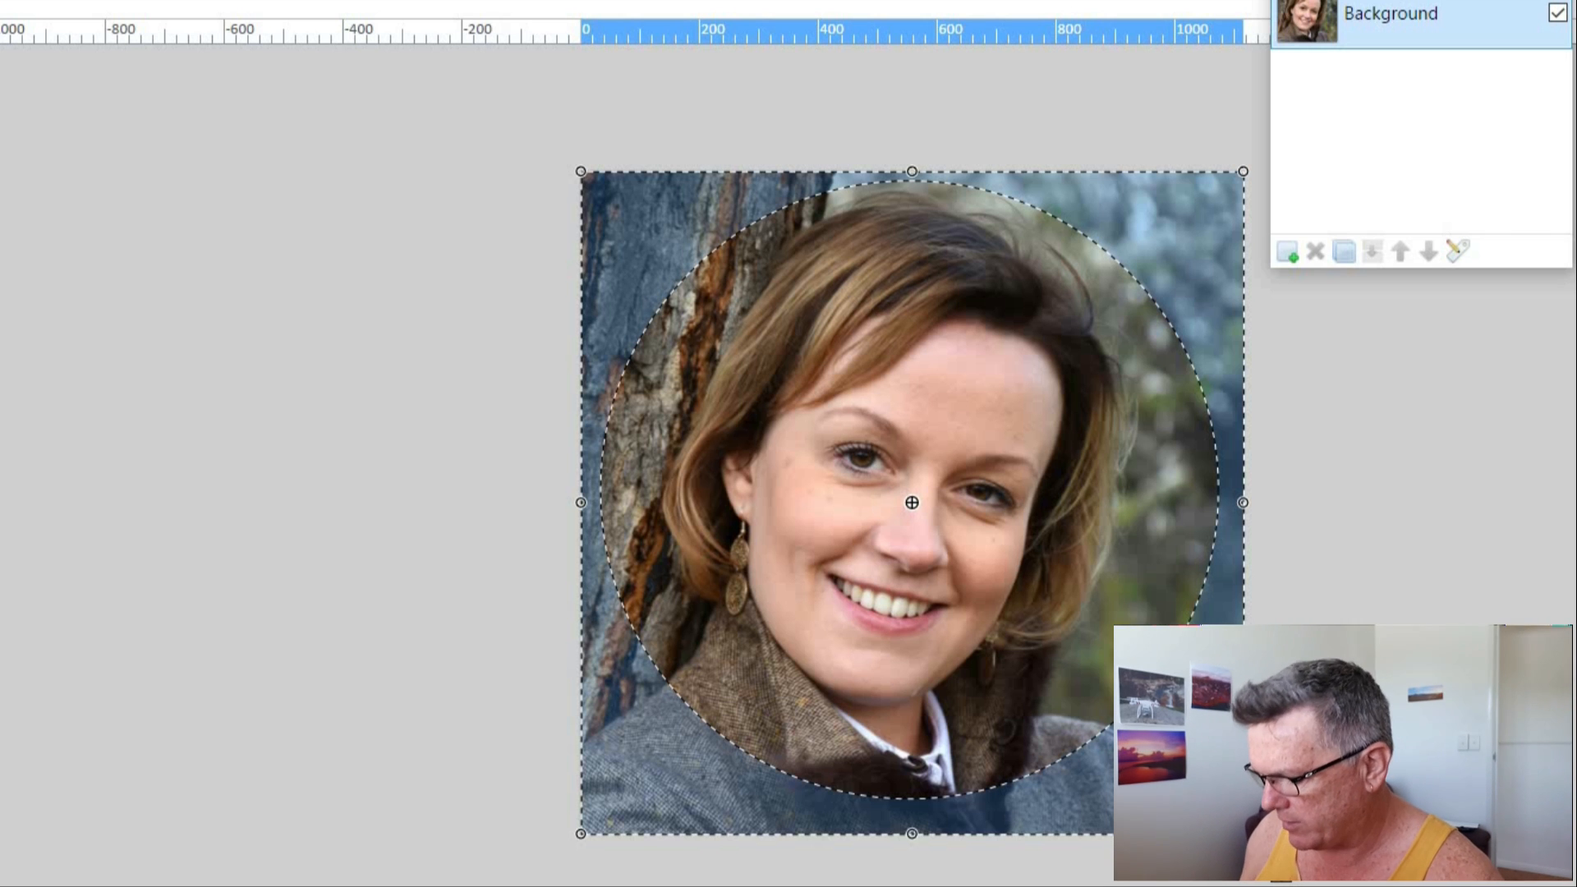
key("Delete")
key("ctrl+d")
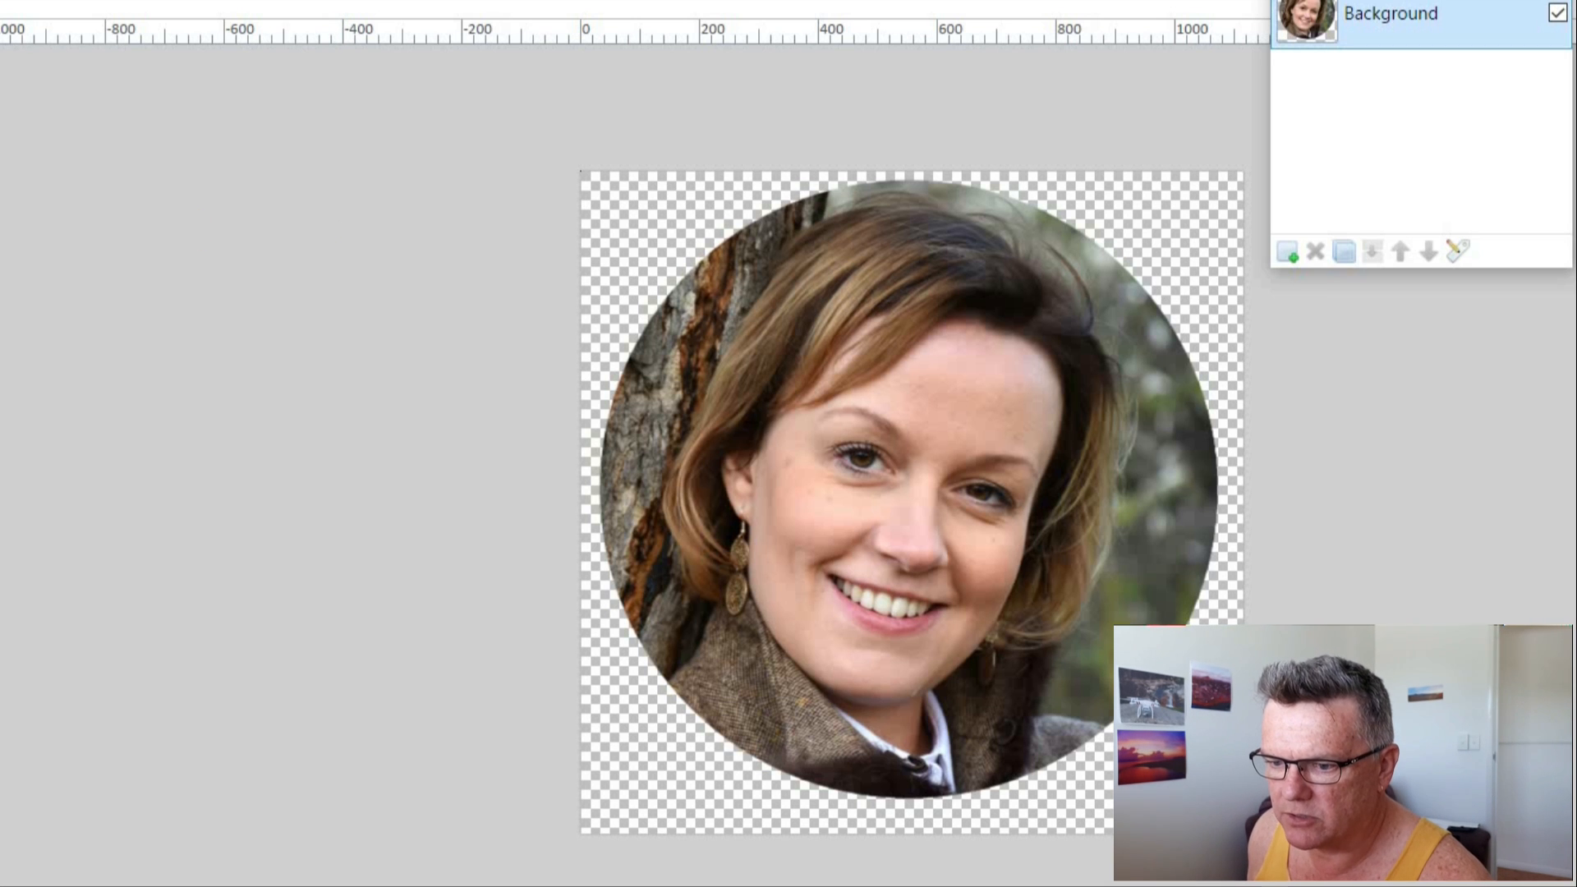
- Try filling the transparent area around the circular portrait with white and undo the fill
left_click(640, 189)
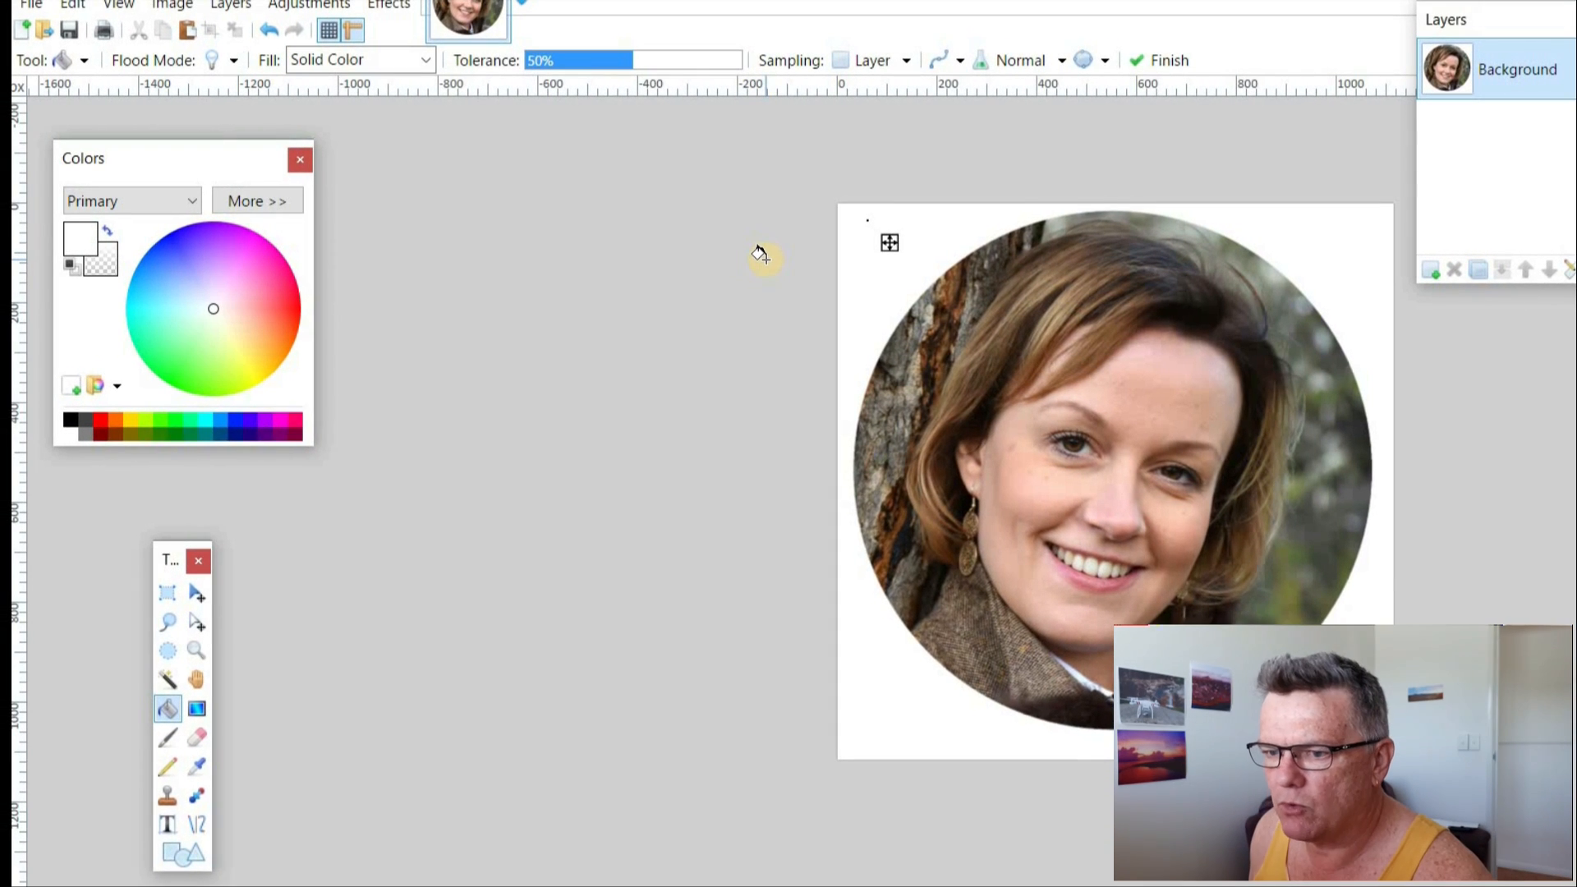
left_click(267, 29)
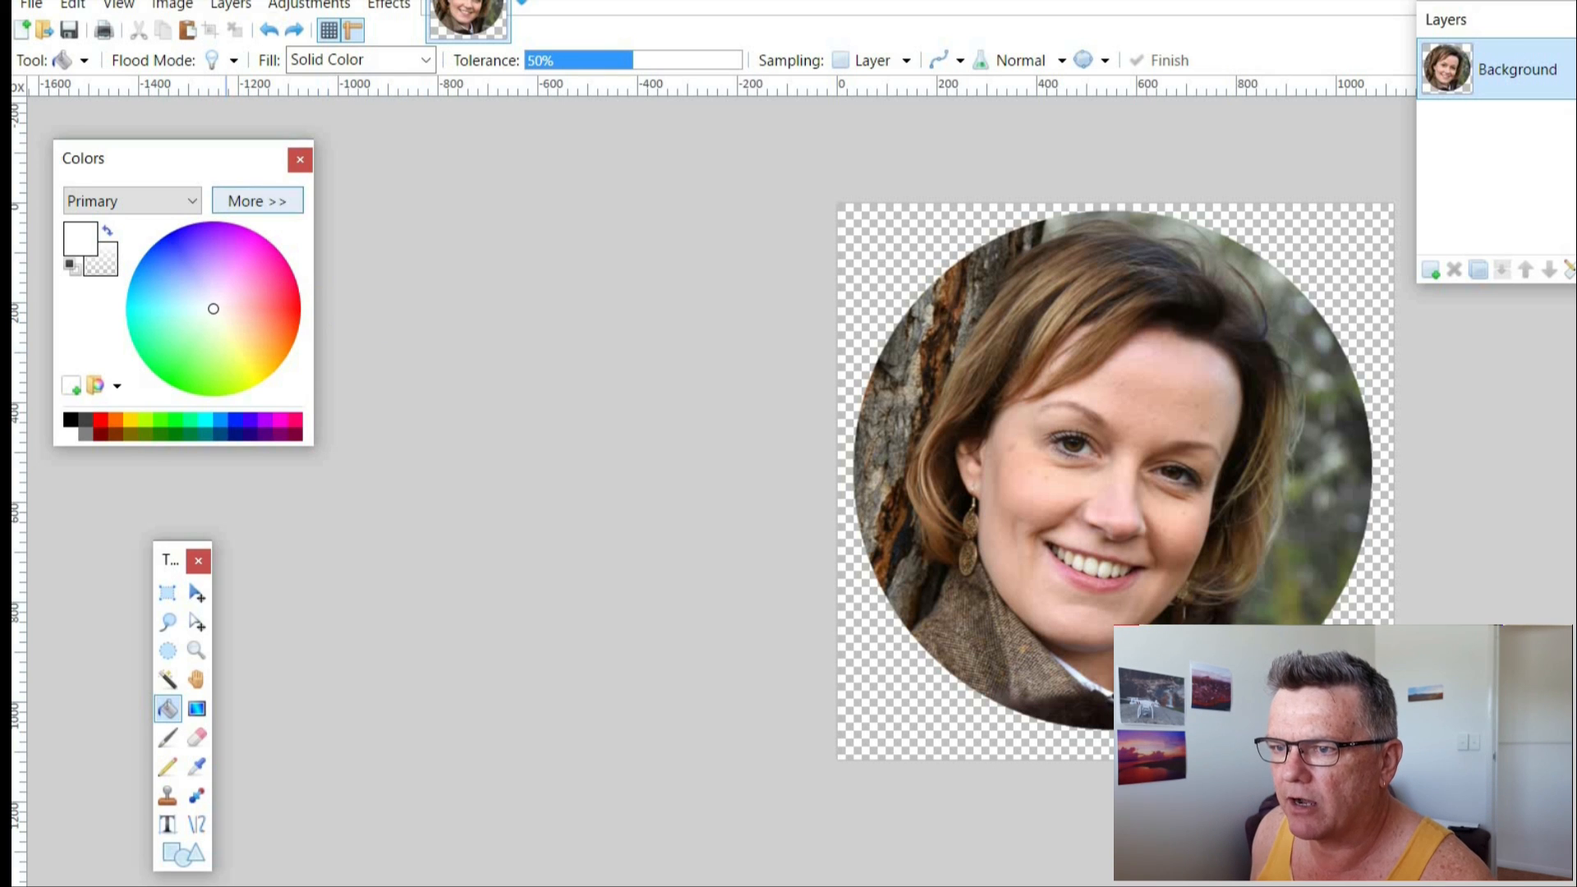
- Feather the edge of the circular portrait using Feather Object with a radius of 10
left_click(388, 6)
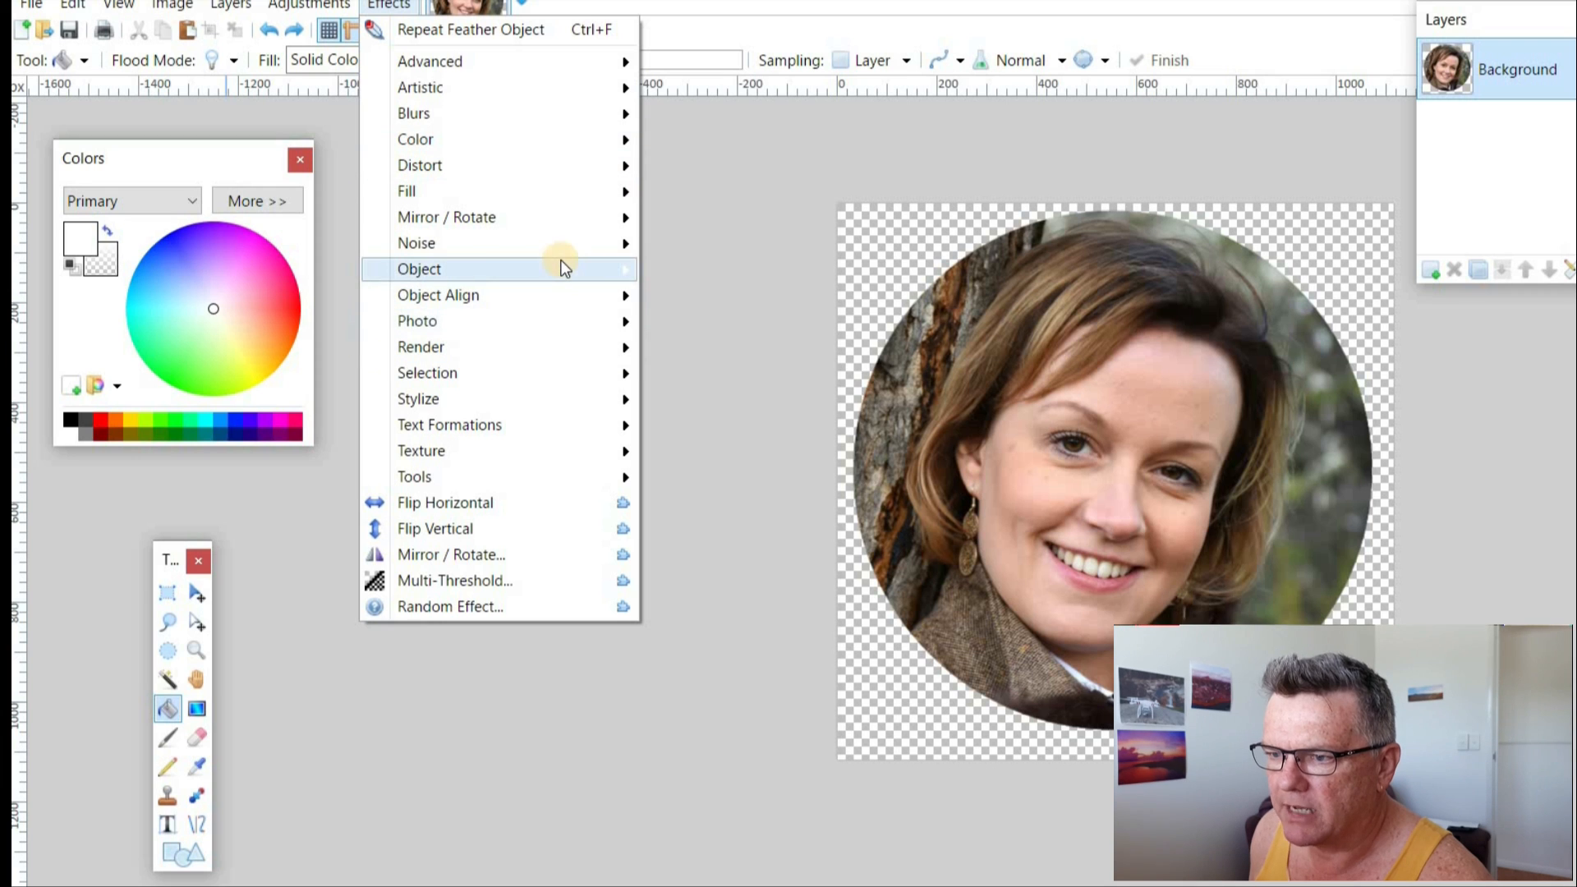
mouse_move(556, 268)
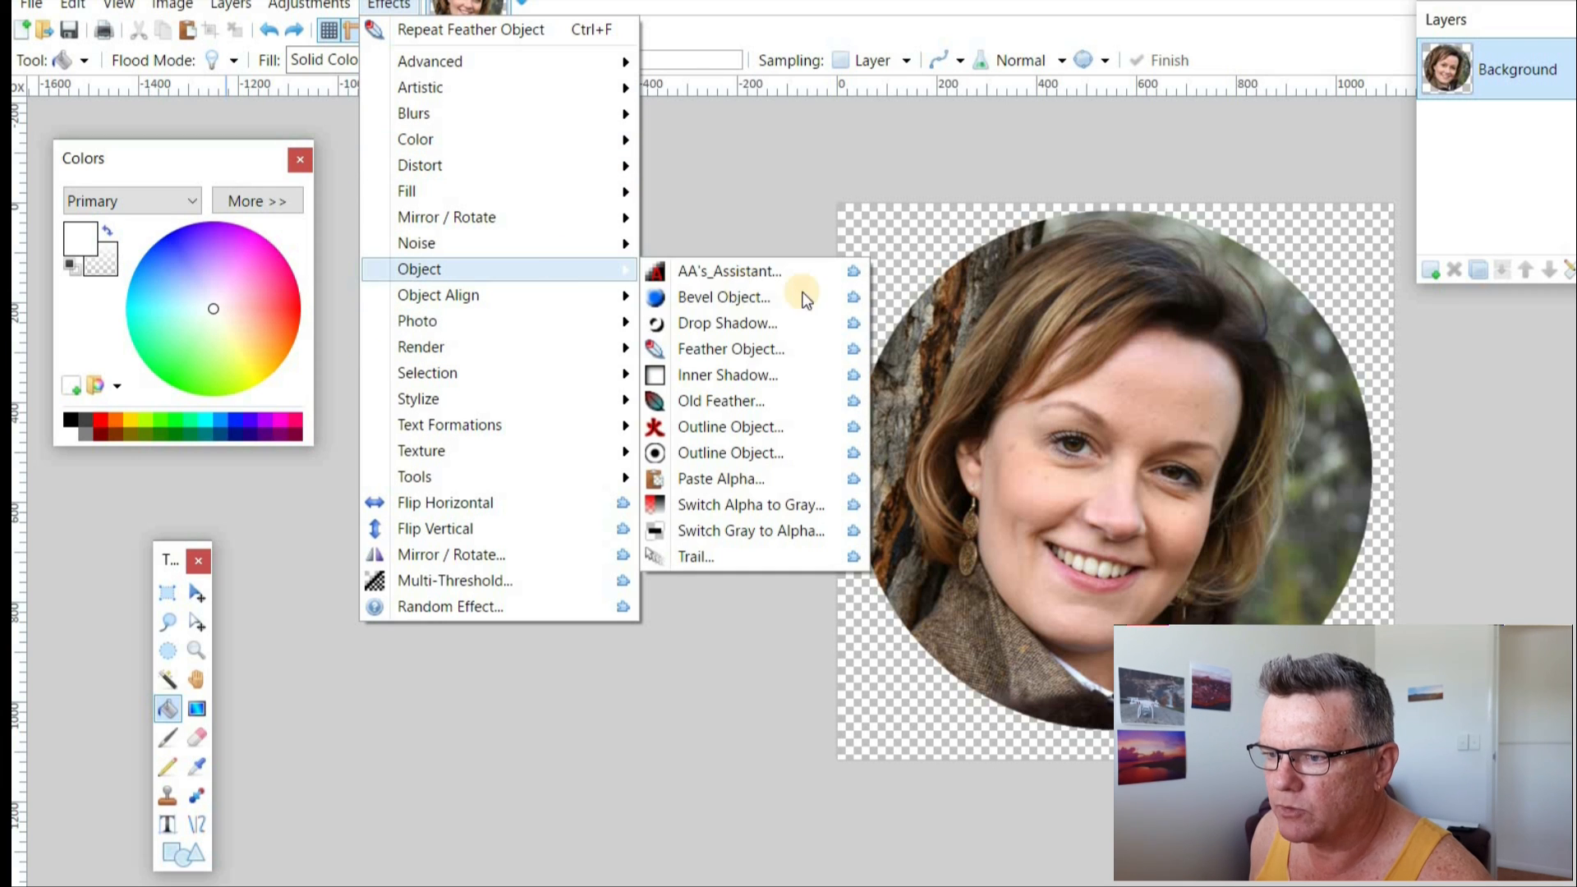
left_click(743, 350)
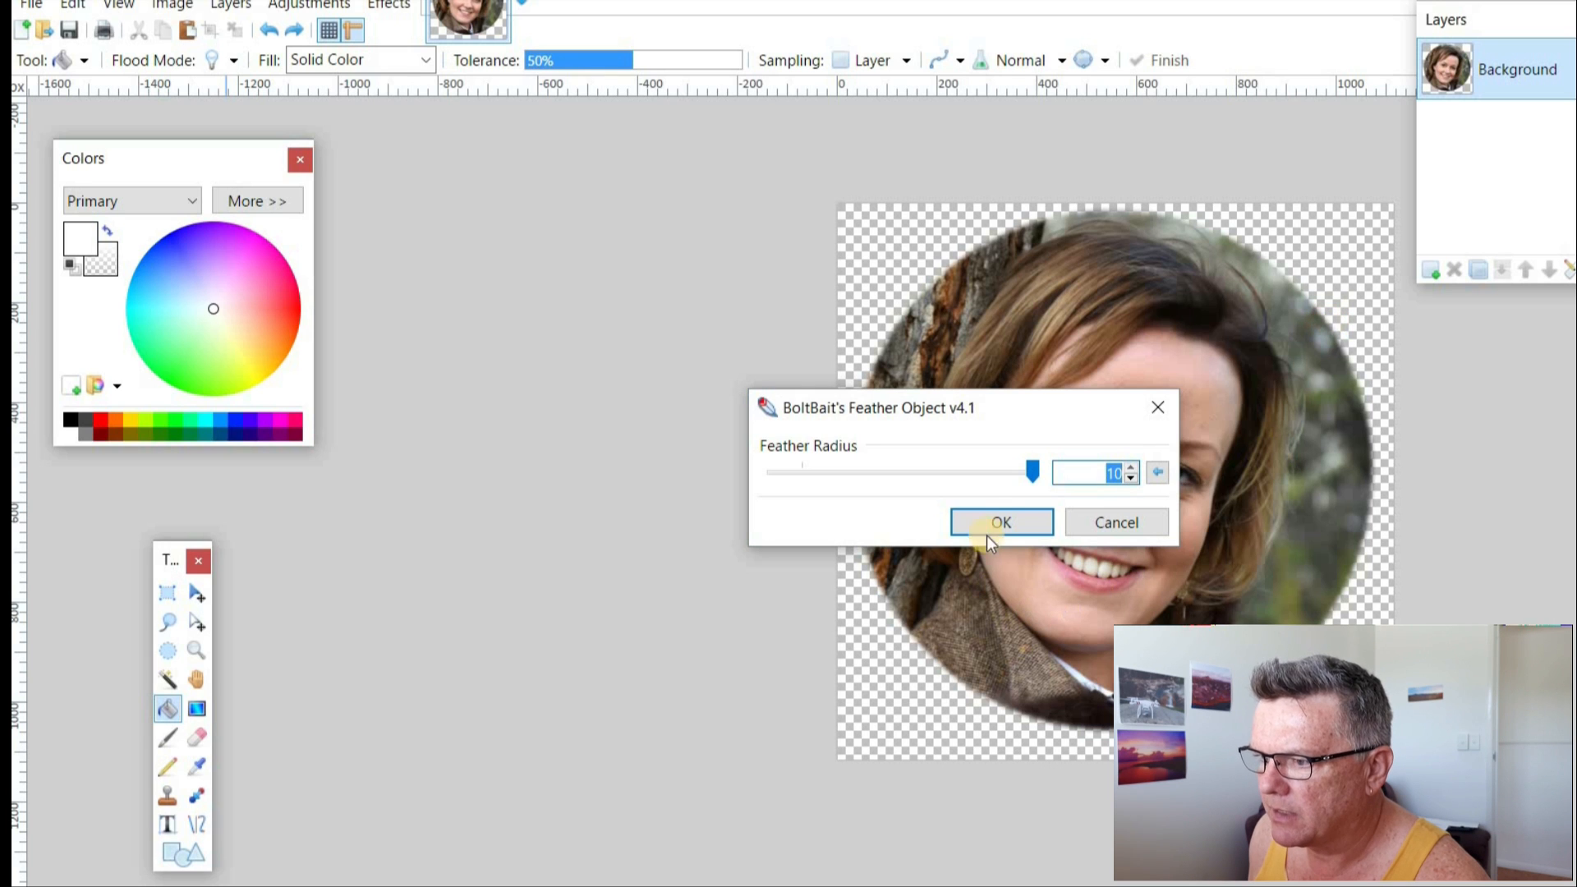
left_click_drag(1032, 472, 963, 474)
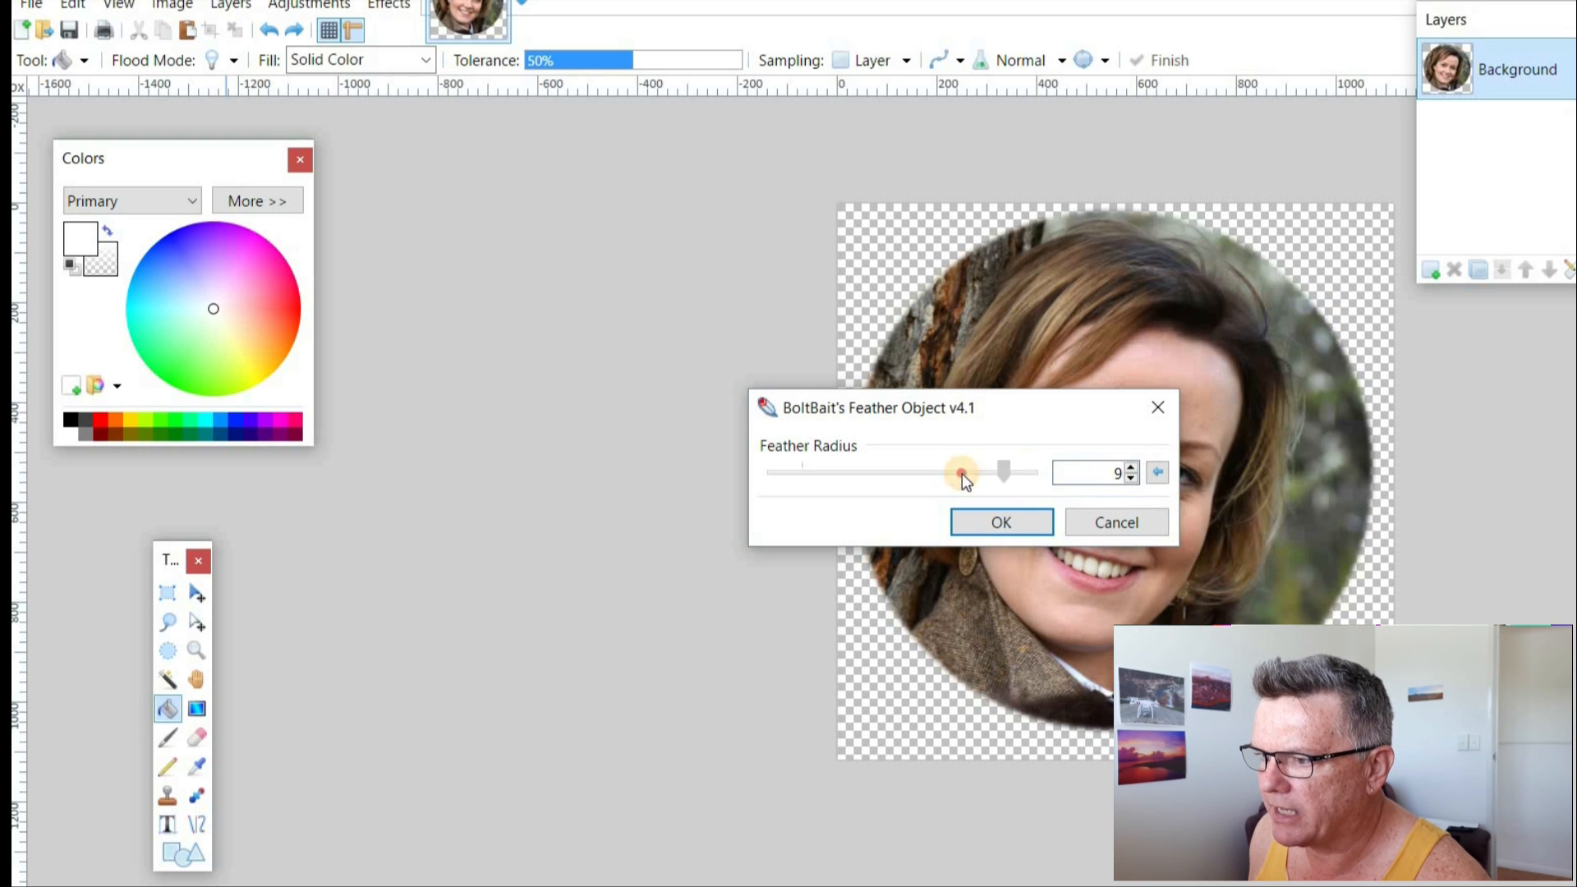
left_click(999, 523)
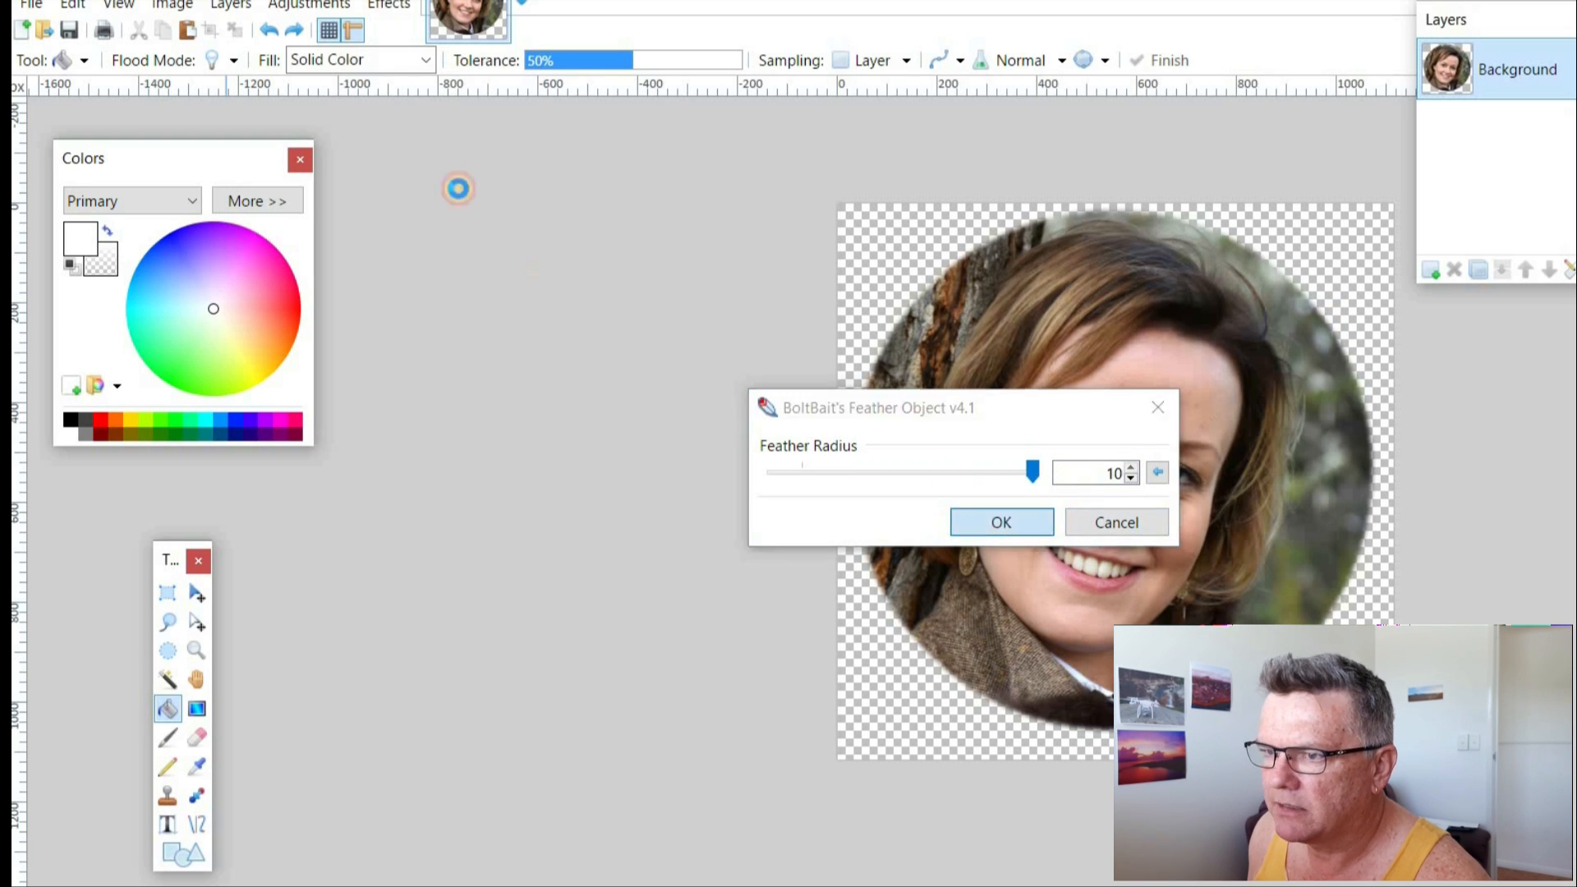
- Repeat the Feather Object effect twice more on the circular portrait to soften its edge further
left_click(395, 15)
left_click(405, 30)
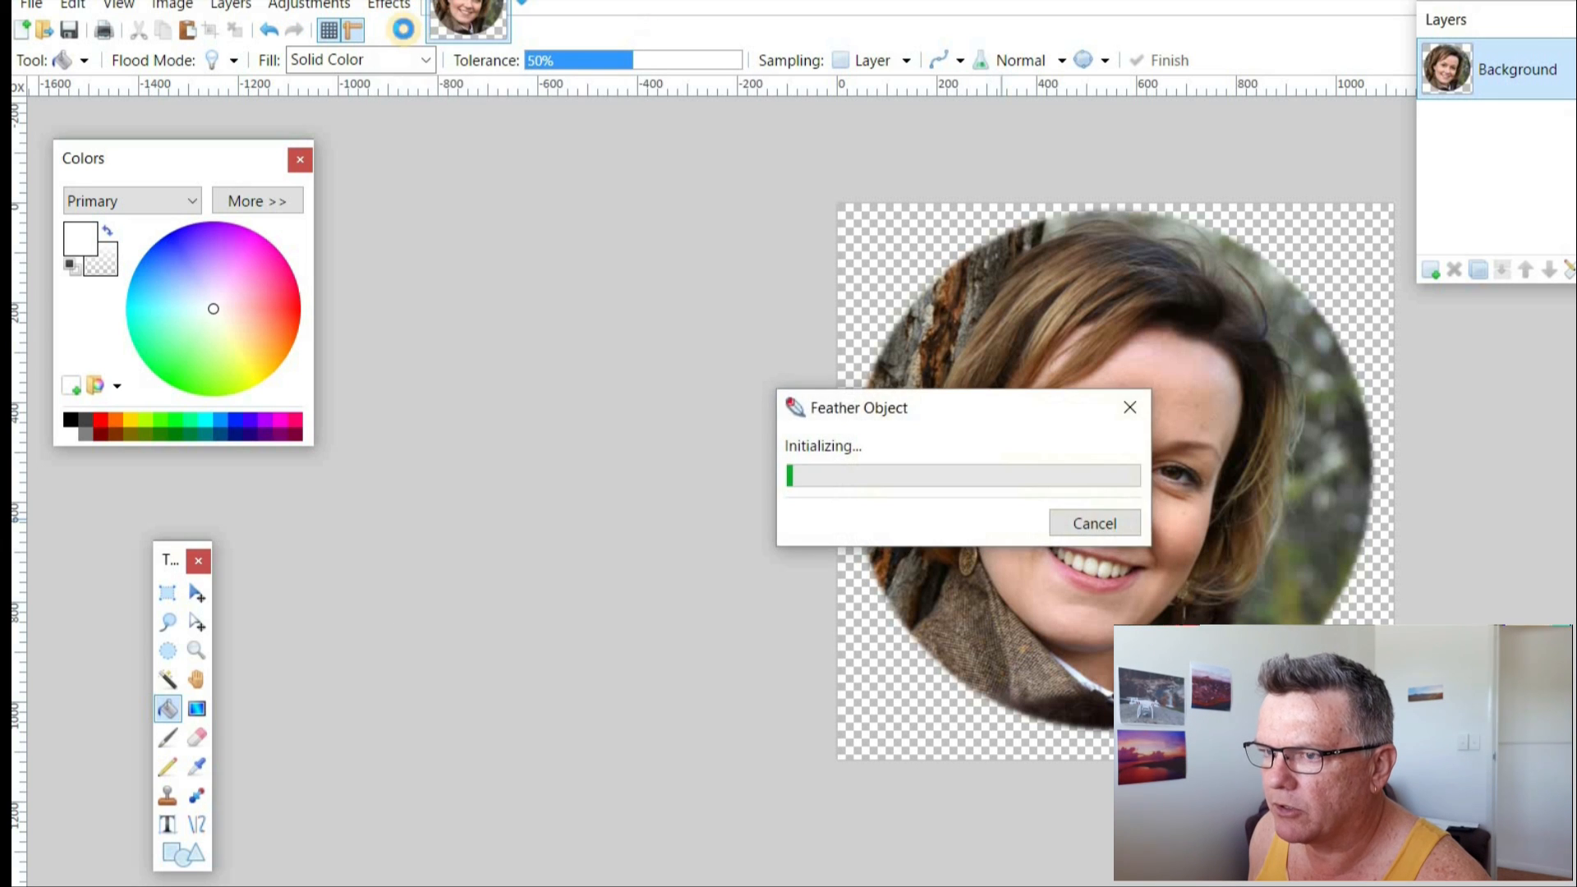
left_click(403, 10)
left_click(408, 30)
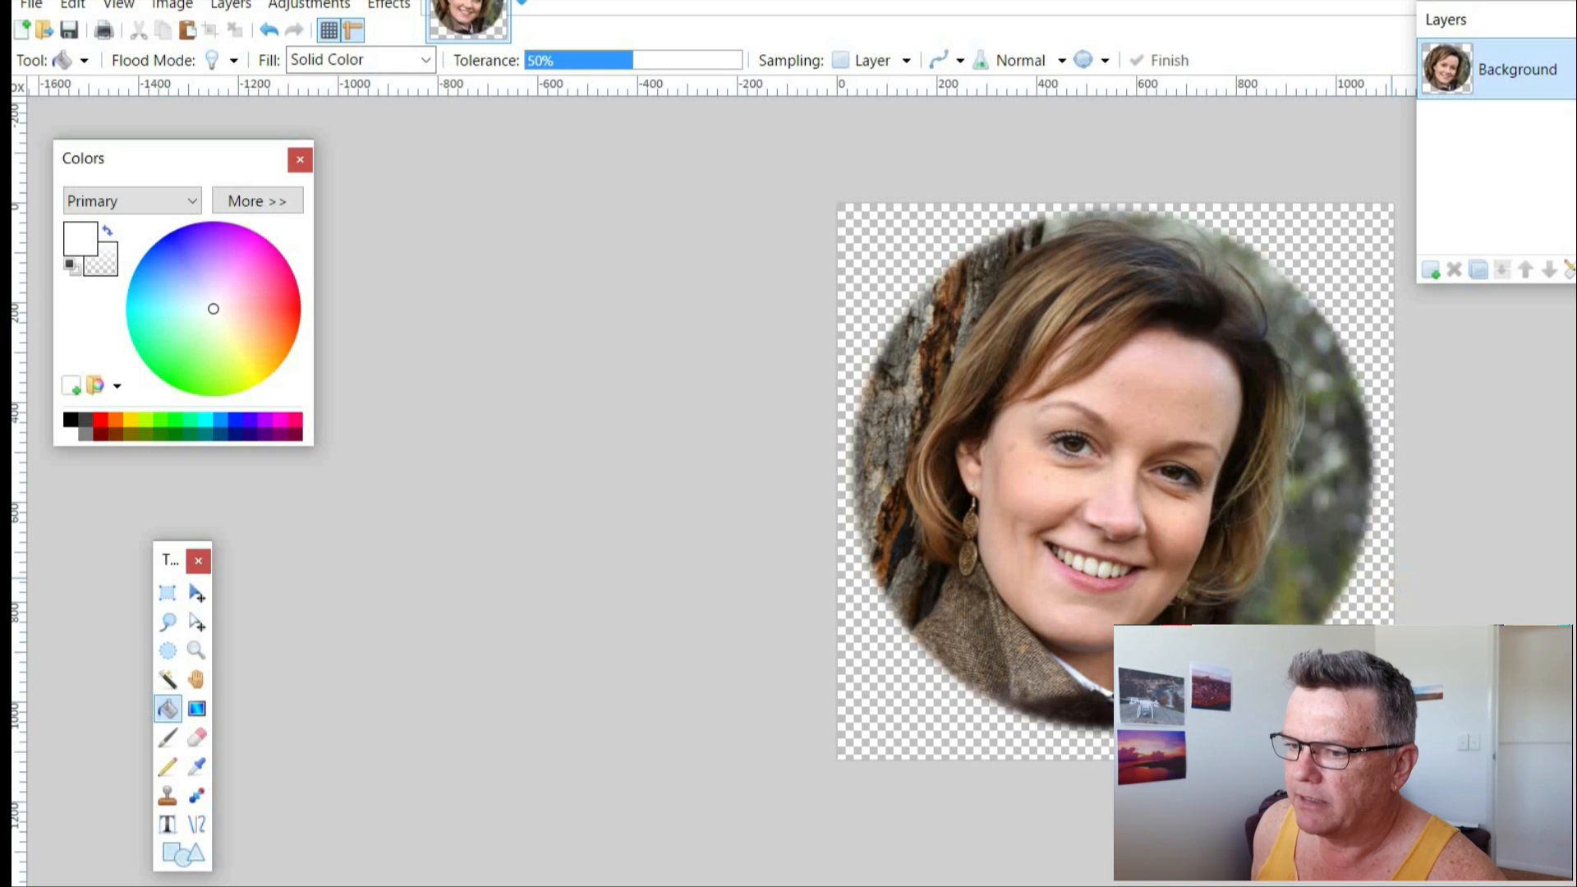
- Test a white fill on the transparent surroundings of the feathered portrait and undo it
left_click(873, 724)
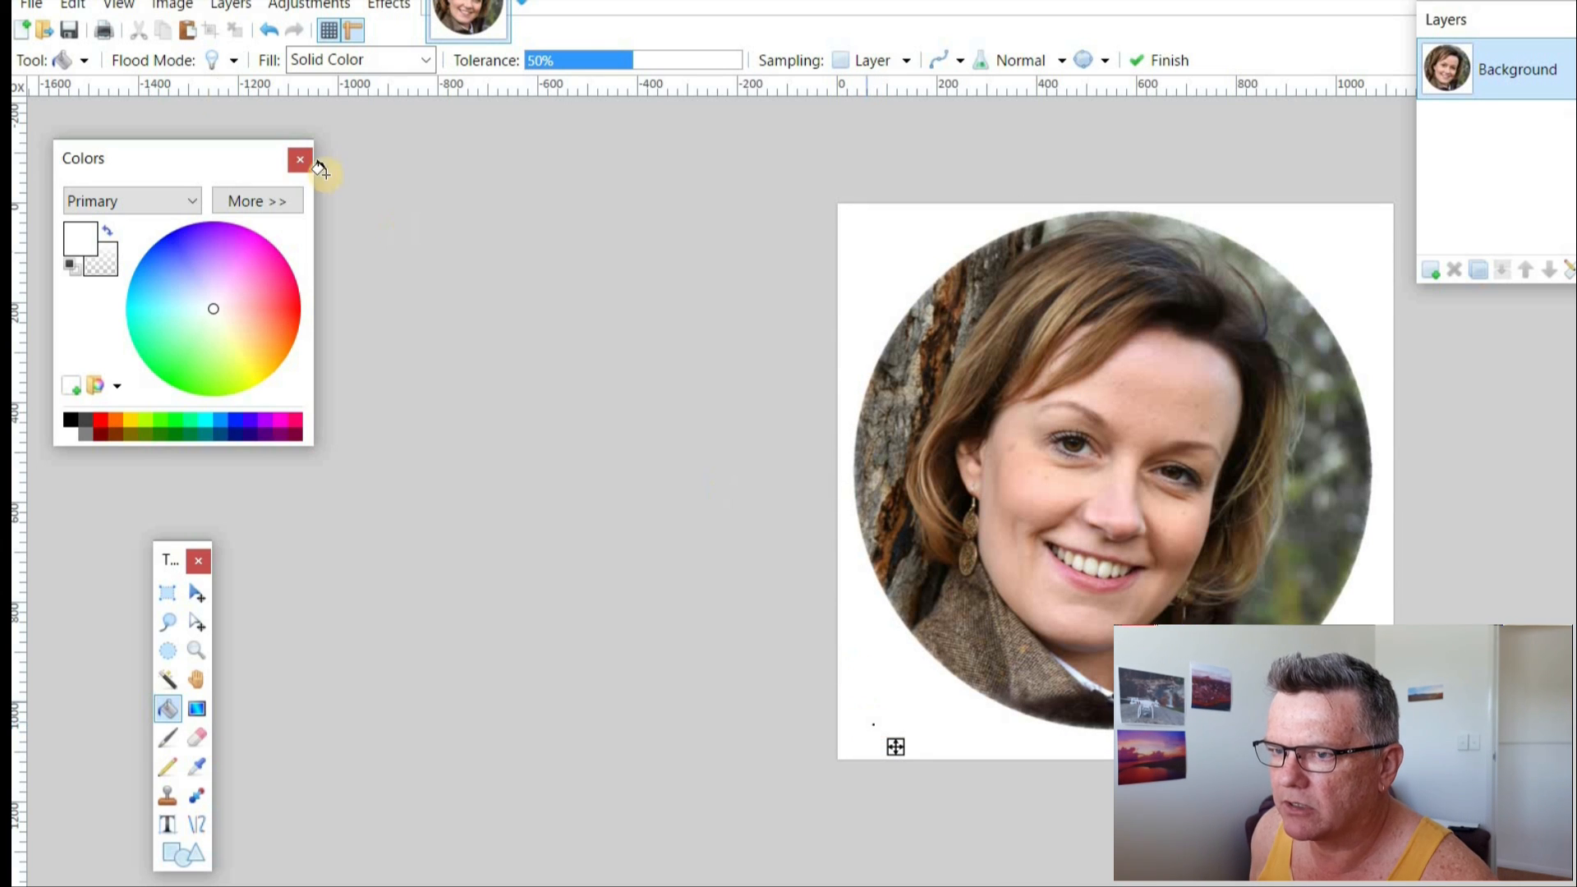
left_click(268, 30)
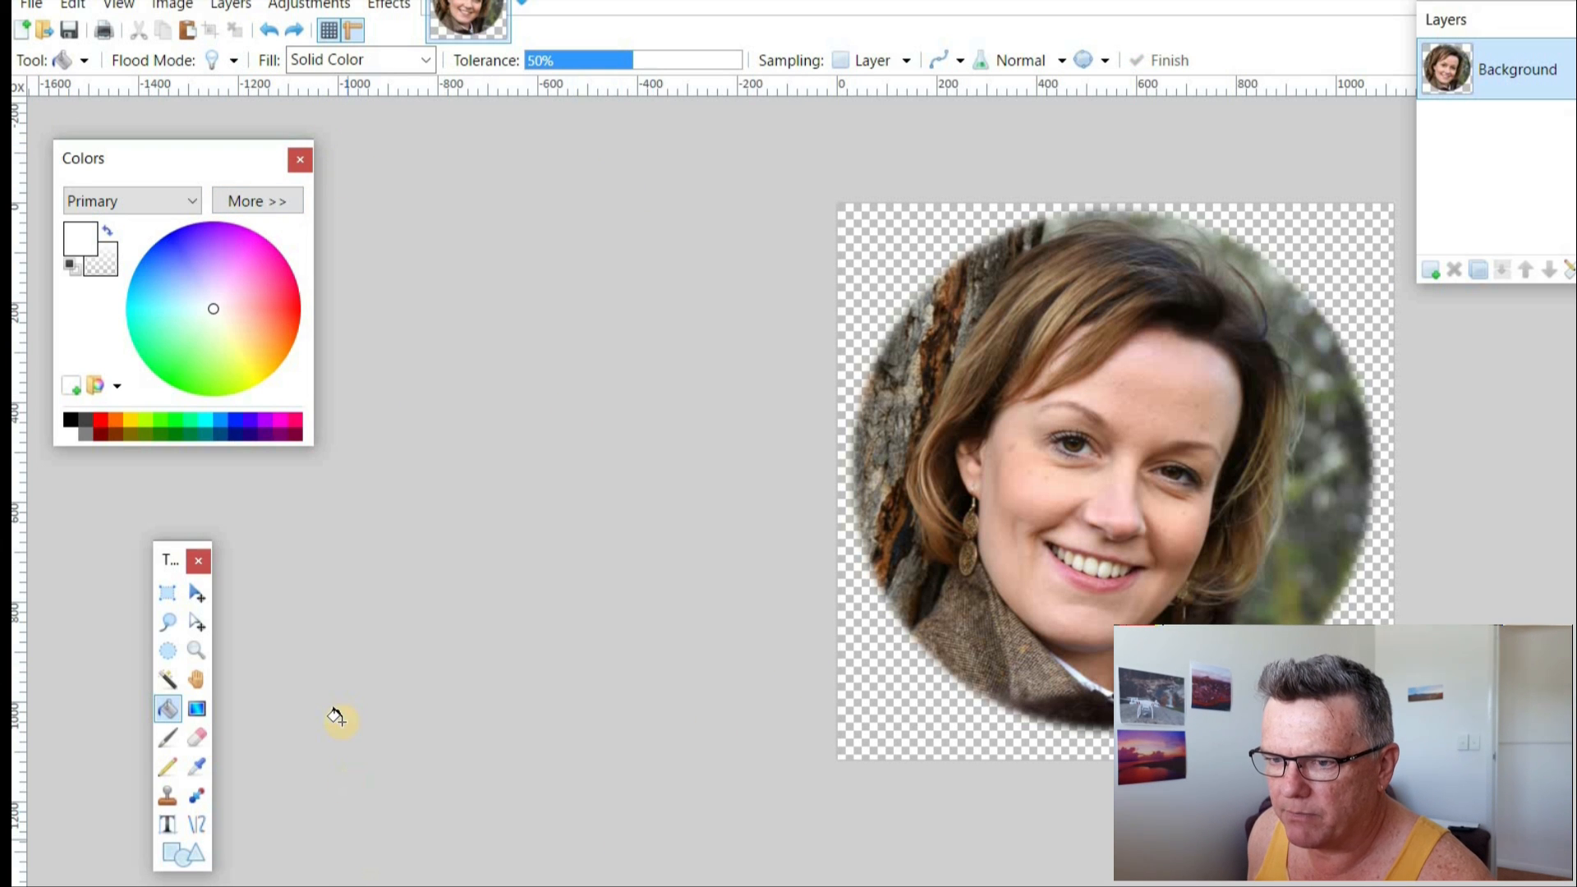
- Add a new layer beneath the feathered circular portrait, fill it with white, and make the Background layer active
left_click(1432, 271)
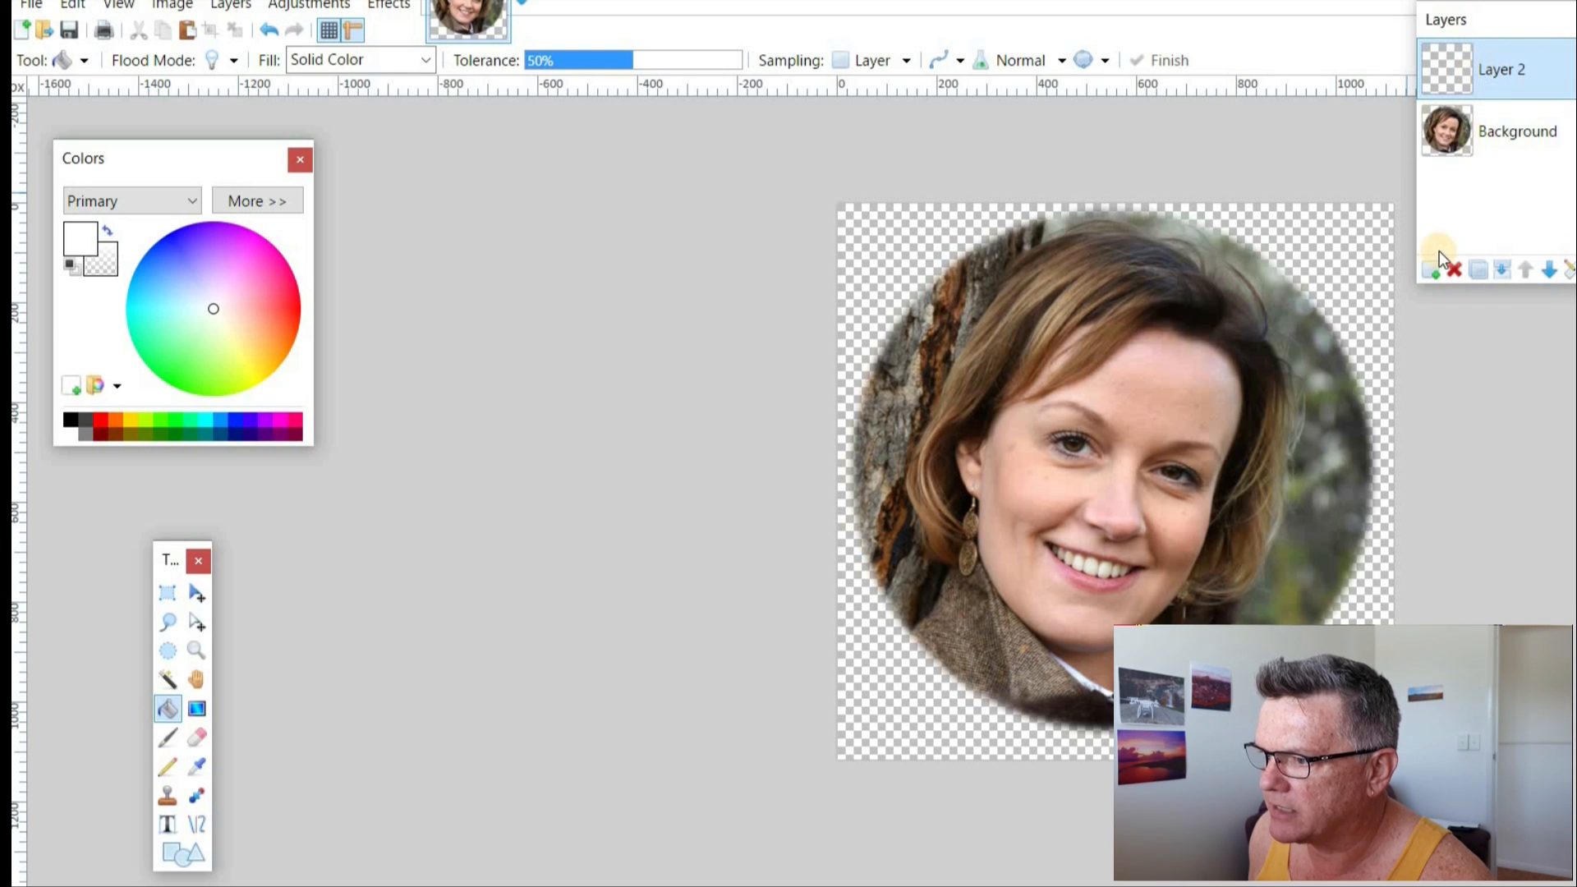
left_click(1549, 271)
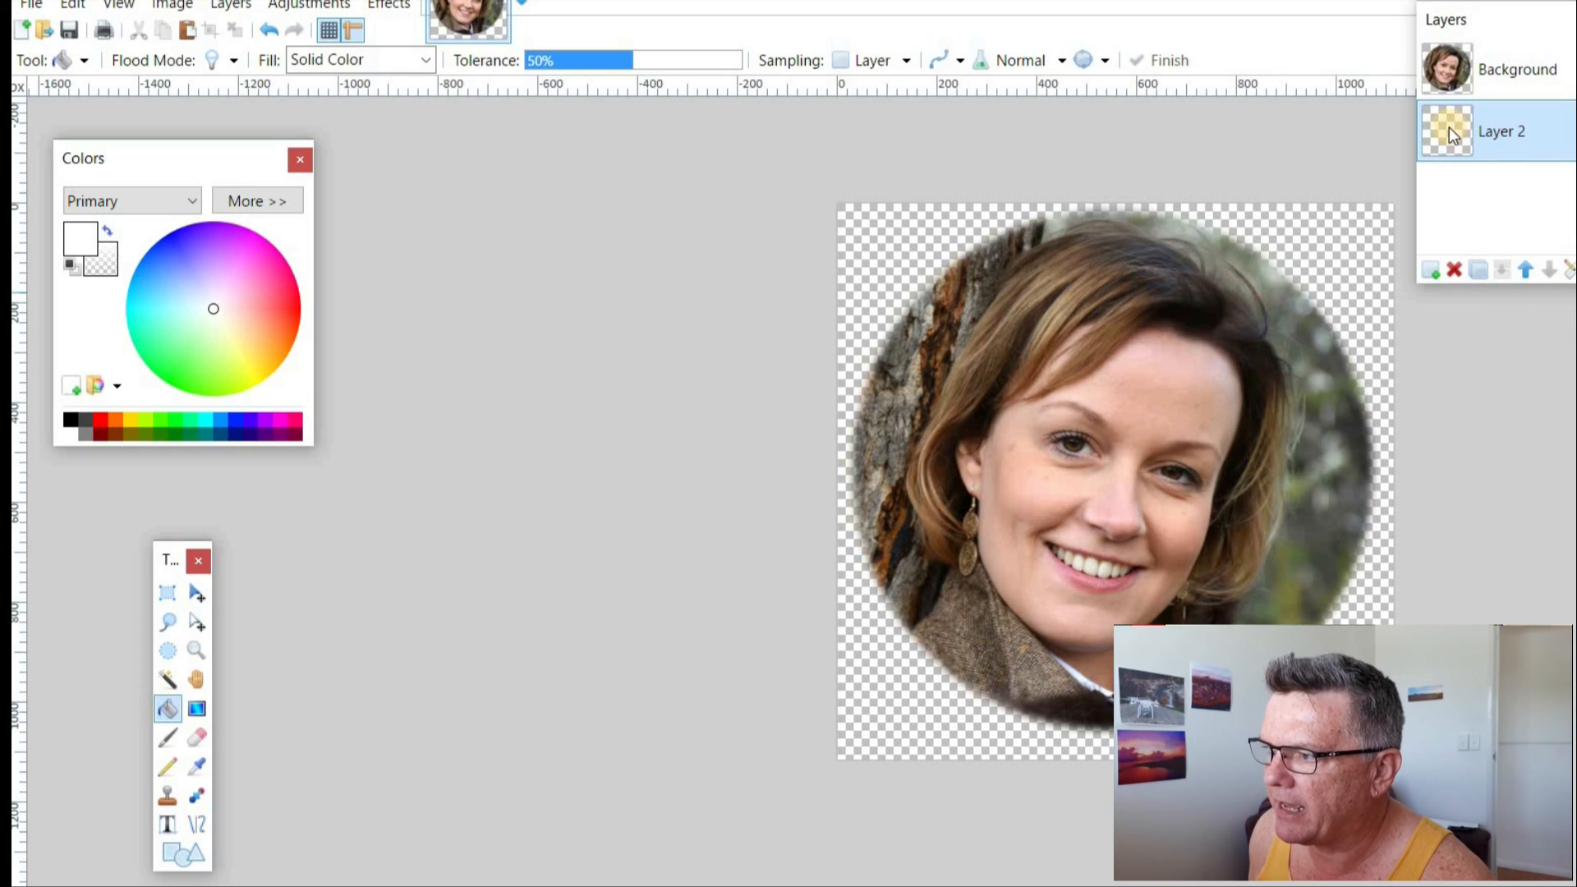
left_click(1334, 245)
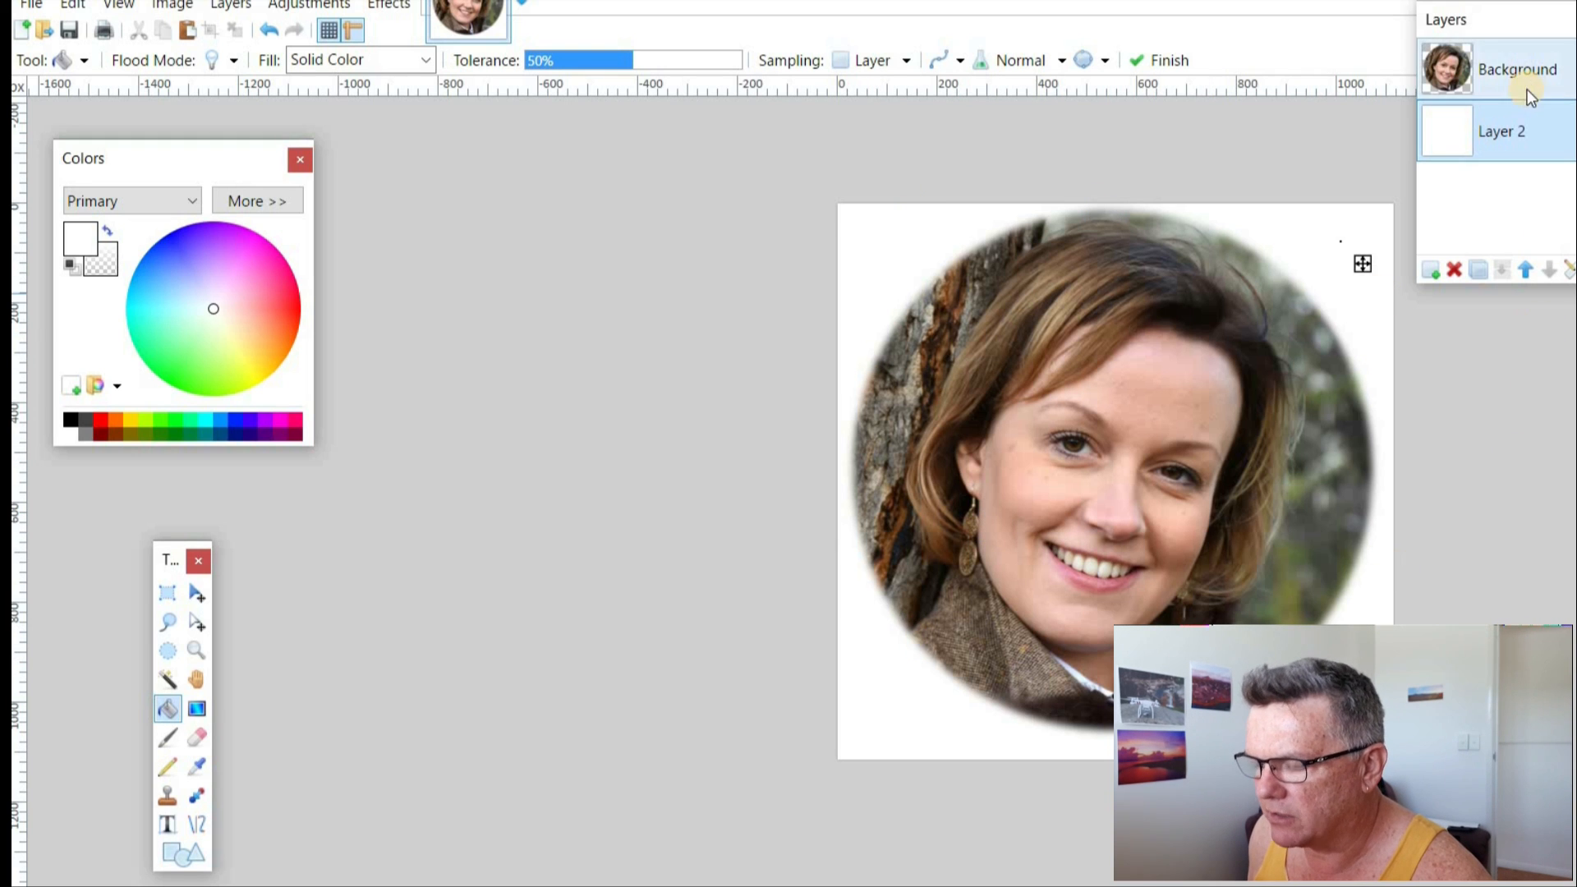
left_click(1476, 69)
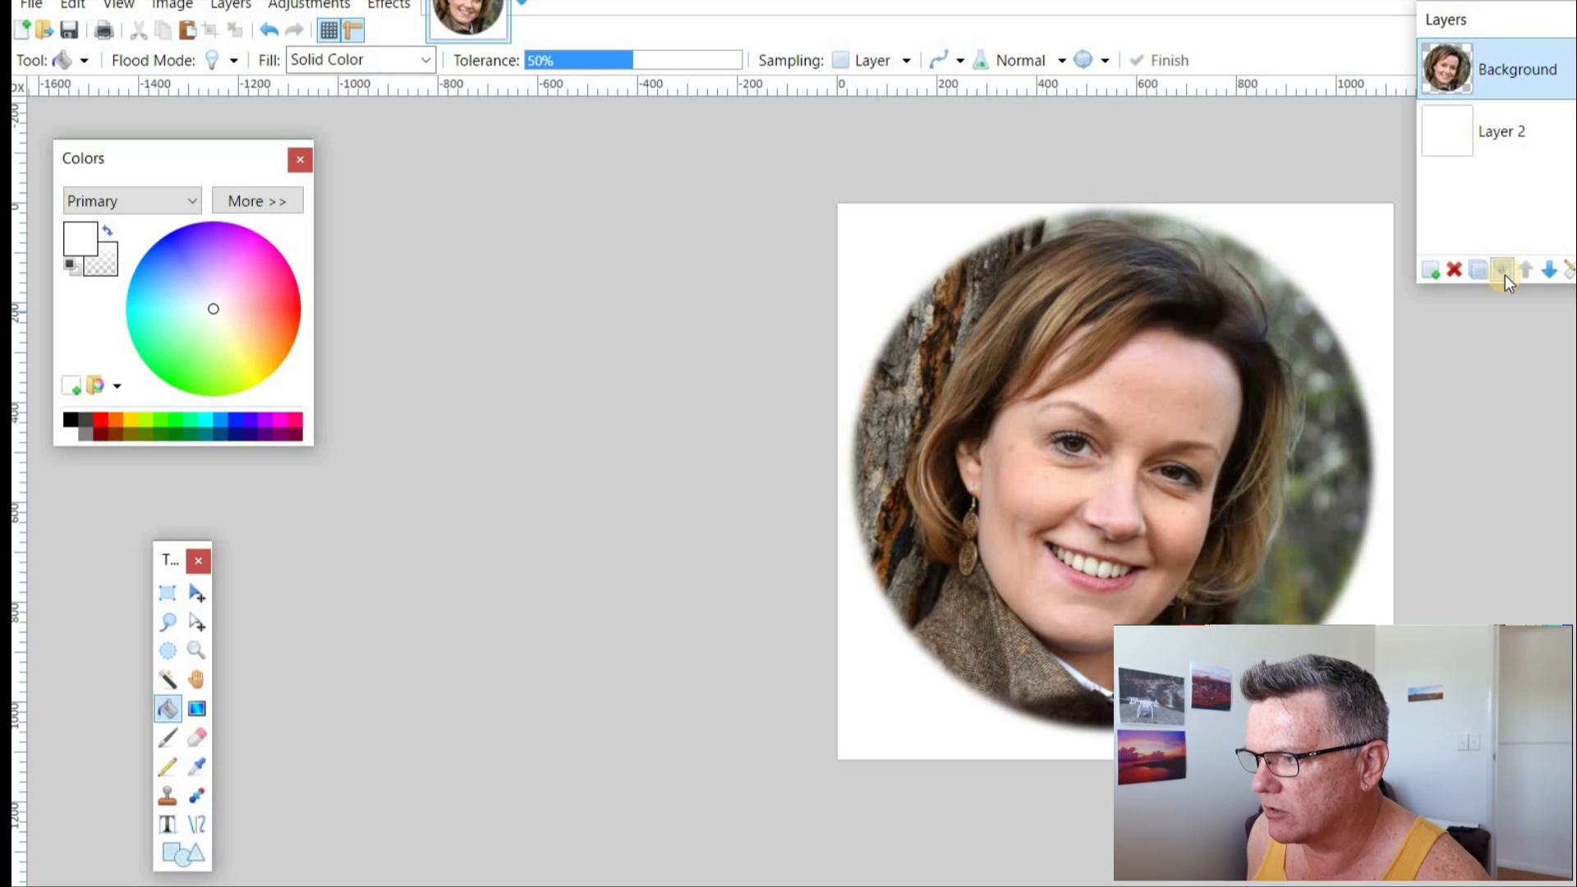
- Undo the white layer, the feathering and the circular cut-out to restore the full square photo, and clear the selection
left_click(267, 31)
left_click(267, 31)
left_click(267, 31)
left_click(266, 31)
left_click(267, 31)
left_click(267, 32)
left_click(266, 31)
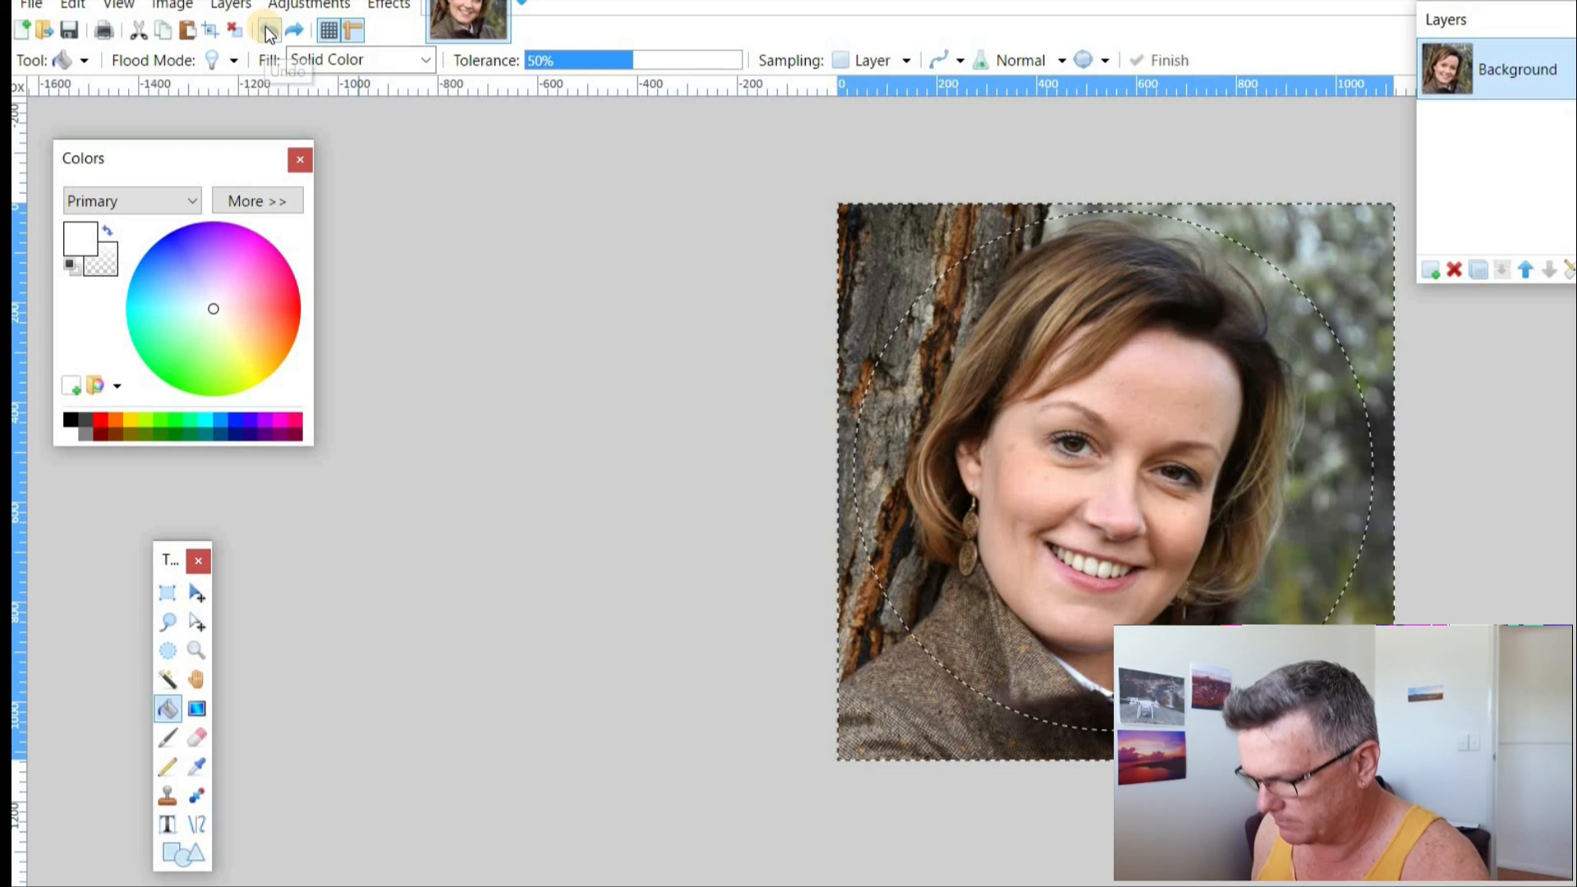
key("ctrl+shift+a")
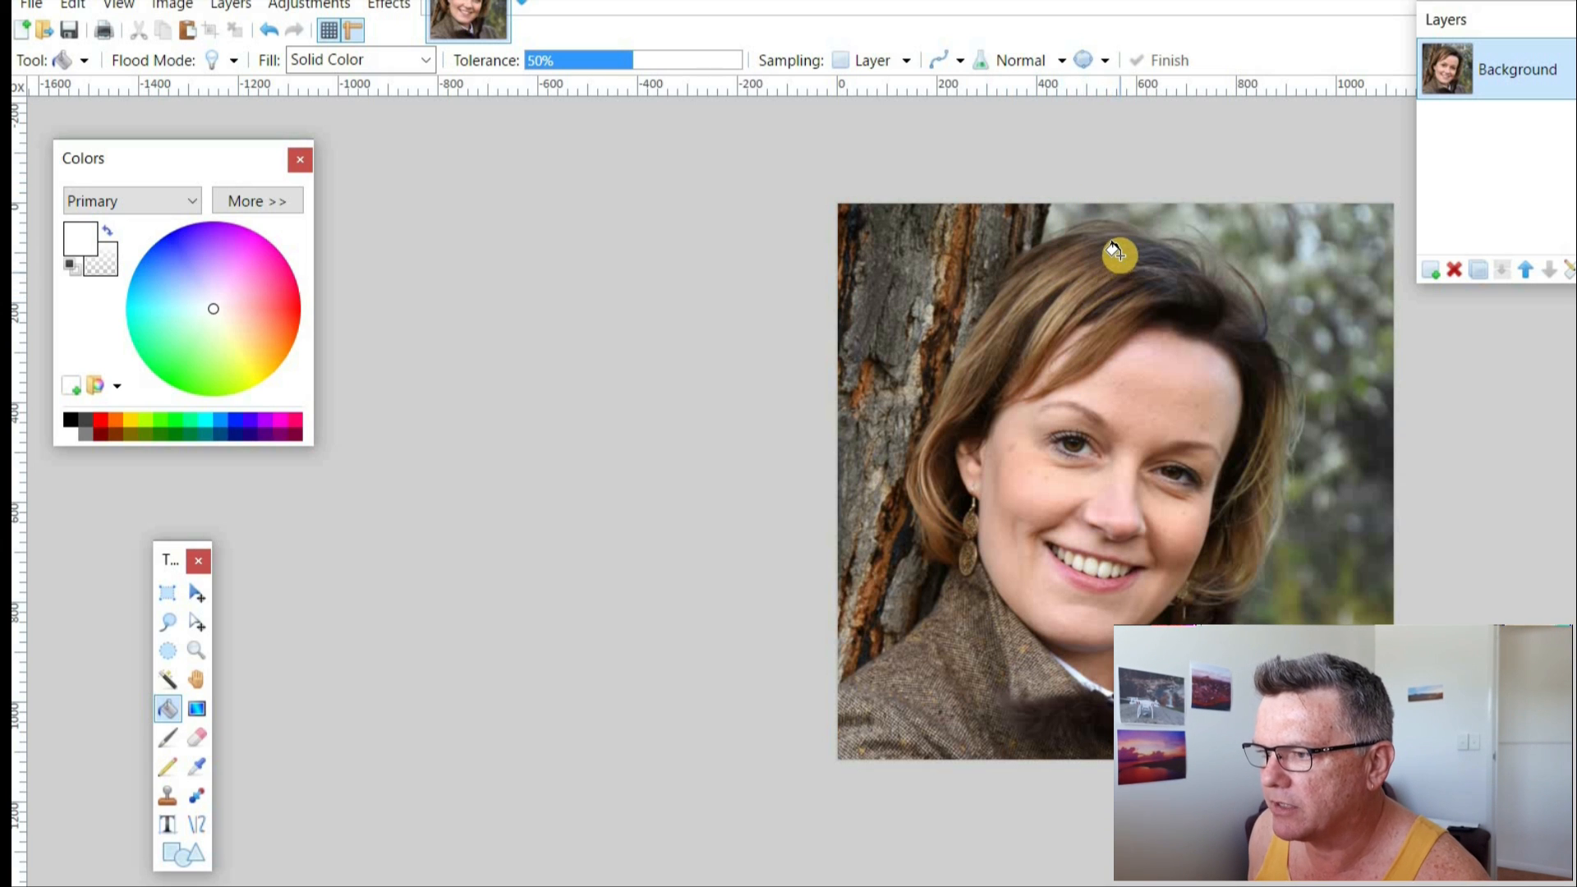
- Outline the head with a wavy freehand Lasso selection, invert it and delete the surroundings
left_click(169, 626)
mouse_move(977, 223)
left_mouse_down()
mouse_move(952, 290)
mouse_move(878, 414)
mouse_move(871, 560)
mouse_move(947, 649)
mouse_move(1086, 700)
mouse_move(1305, 560)
mouse_move(1370, 490)
mouse_move(1345, 282)
mouse_move(1220, 231)
mouse_move(1040, 211)
mouse_move(973, 226)
left_mouse_up()
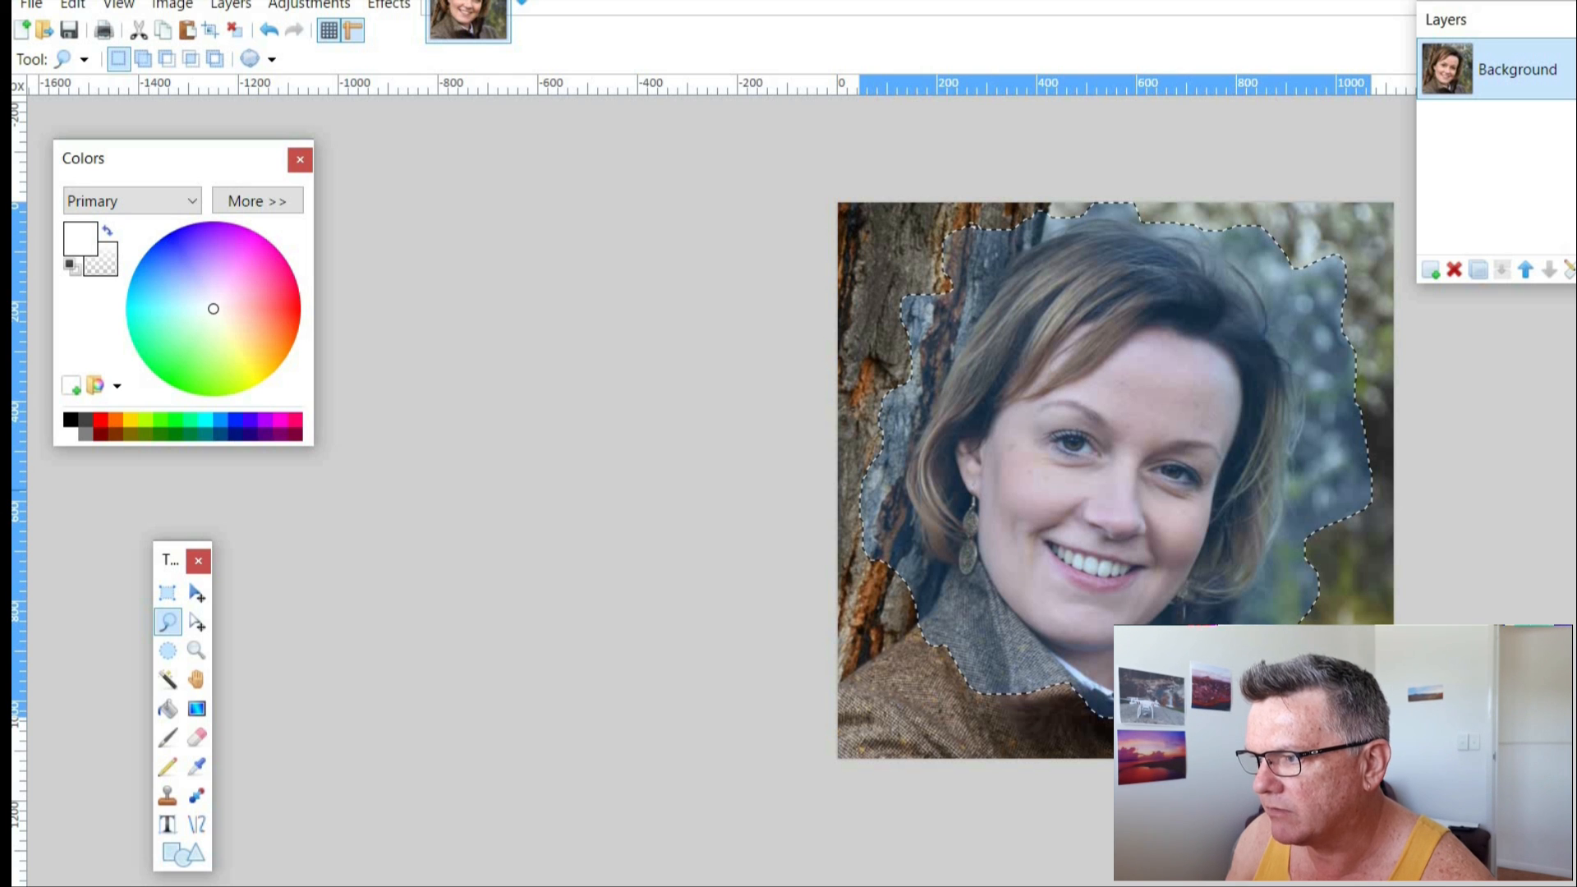
key("ctrl+i")
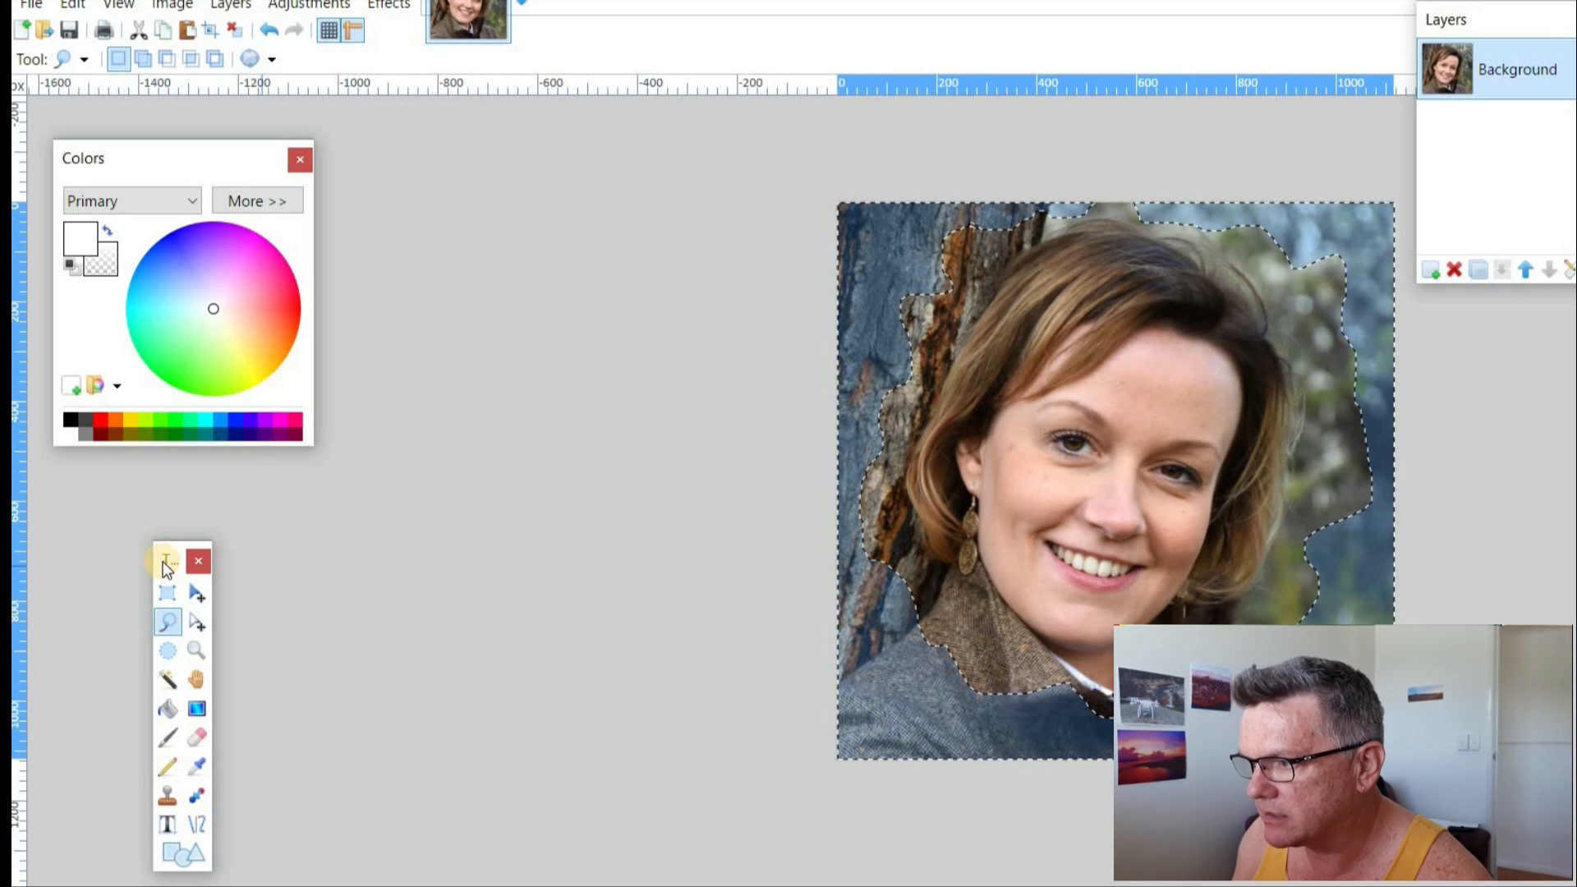
key("Delete")
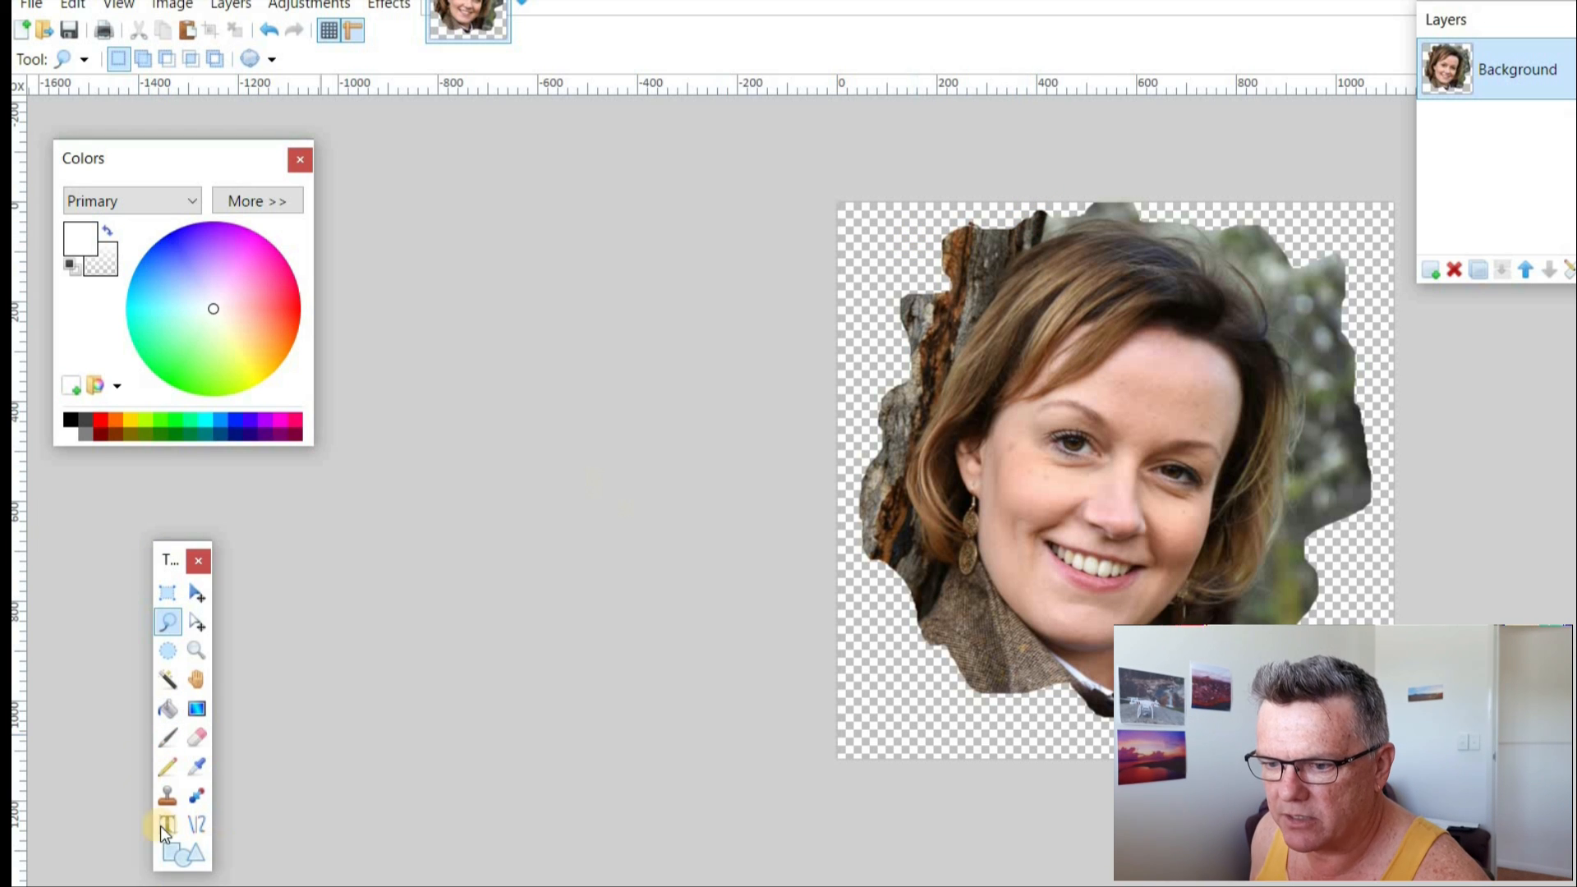
- Test a white fill on the transparent area around the irregular cut-out and undo it
left_click(168, 707)
left_click(855, 253)
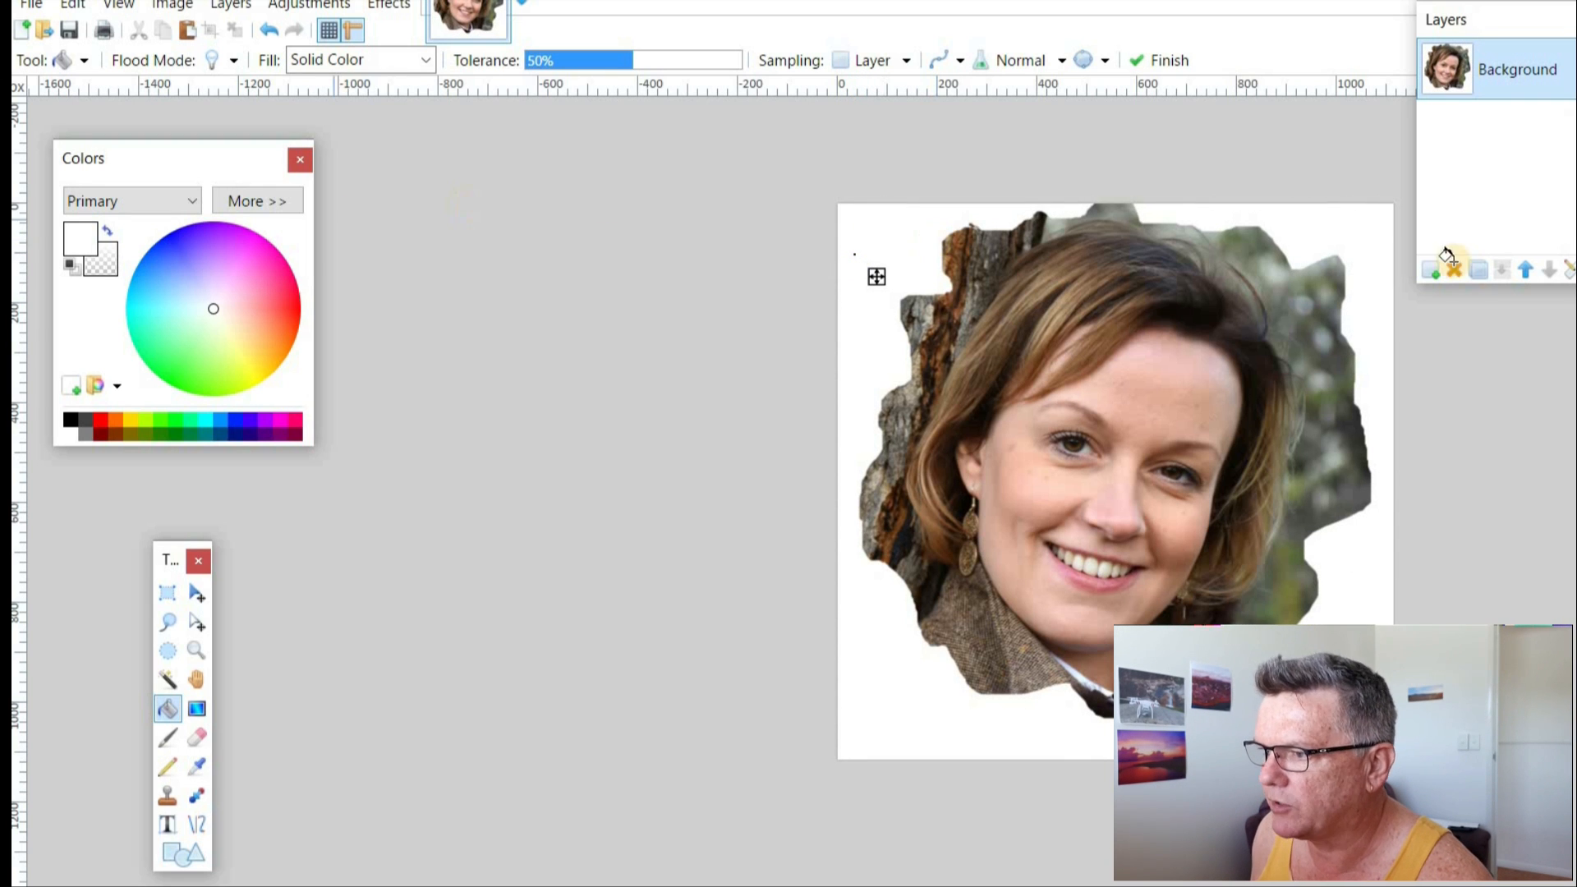
left_click(270, 30)
- Feather the edge of the irregular cut-out using Feather Object with a radius of 10, and repeat the effect once
left_click(387, 5)
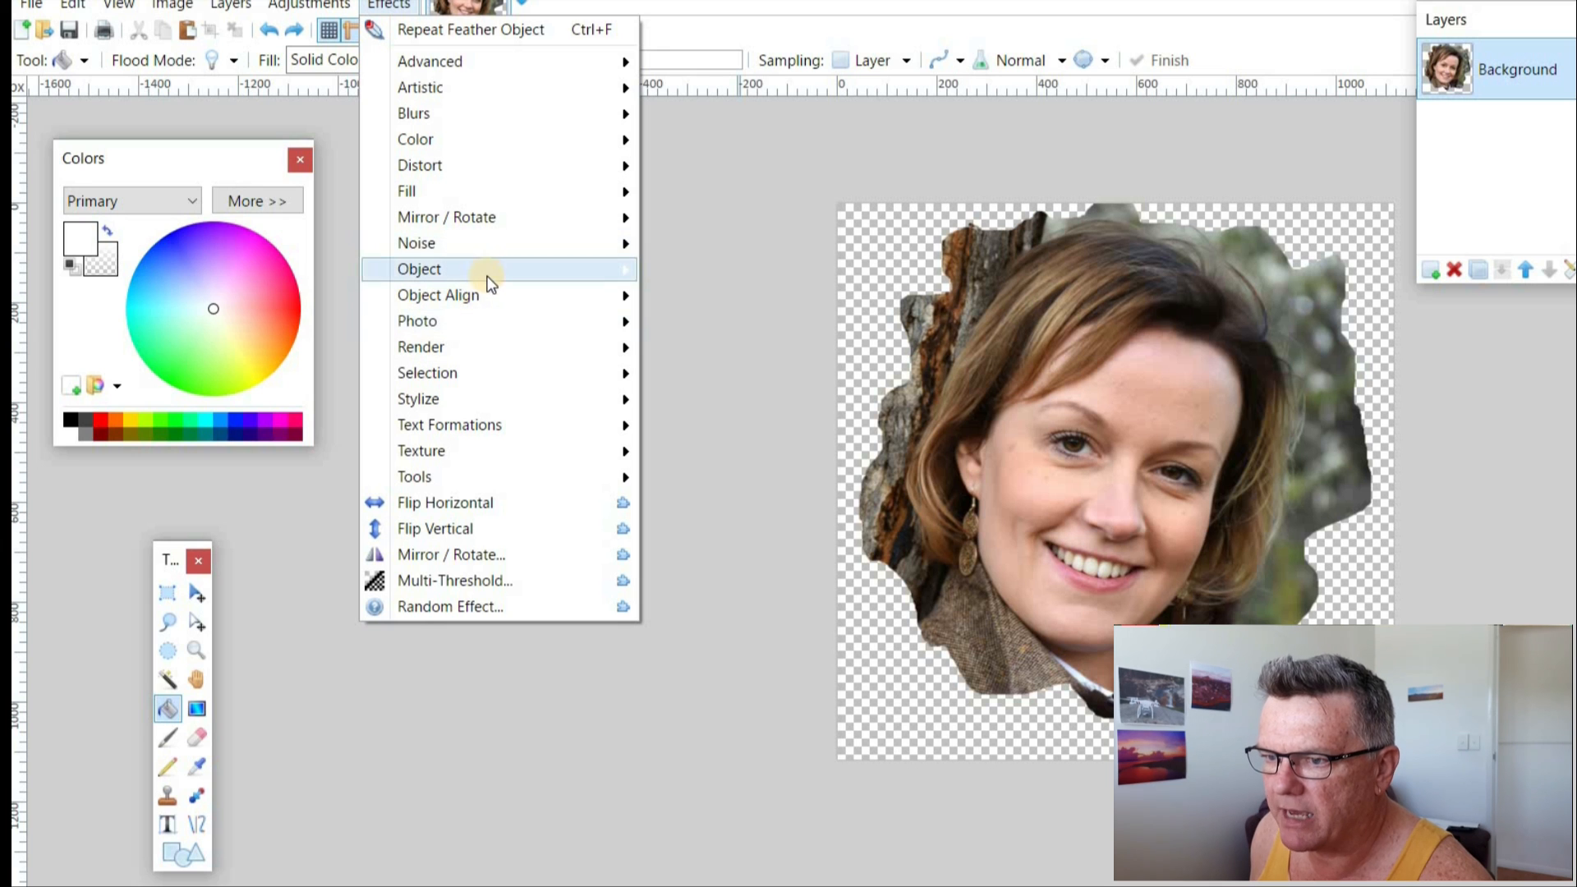
mouse_move(486, 280)
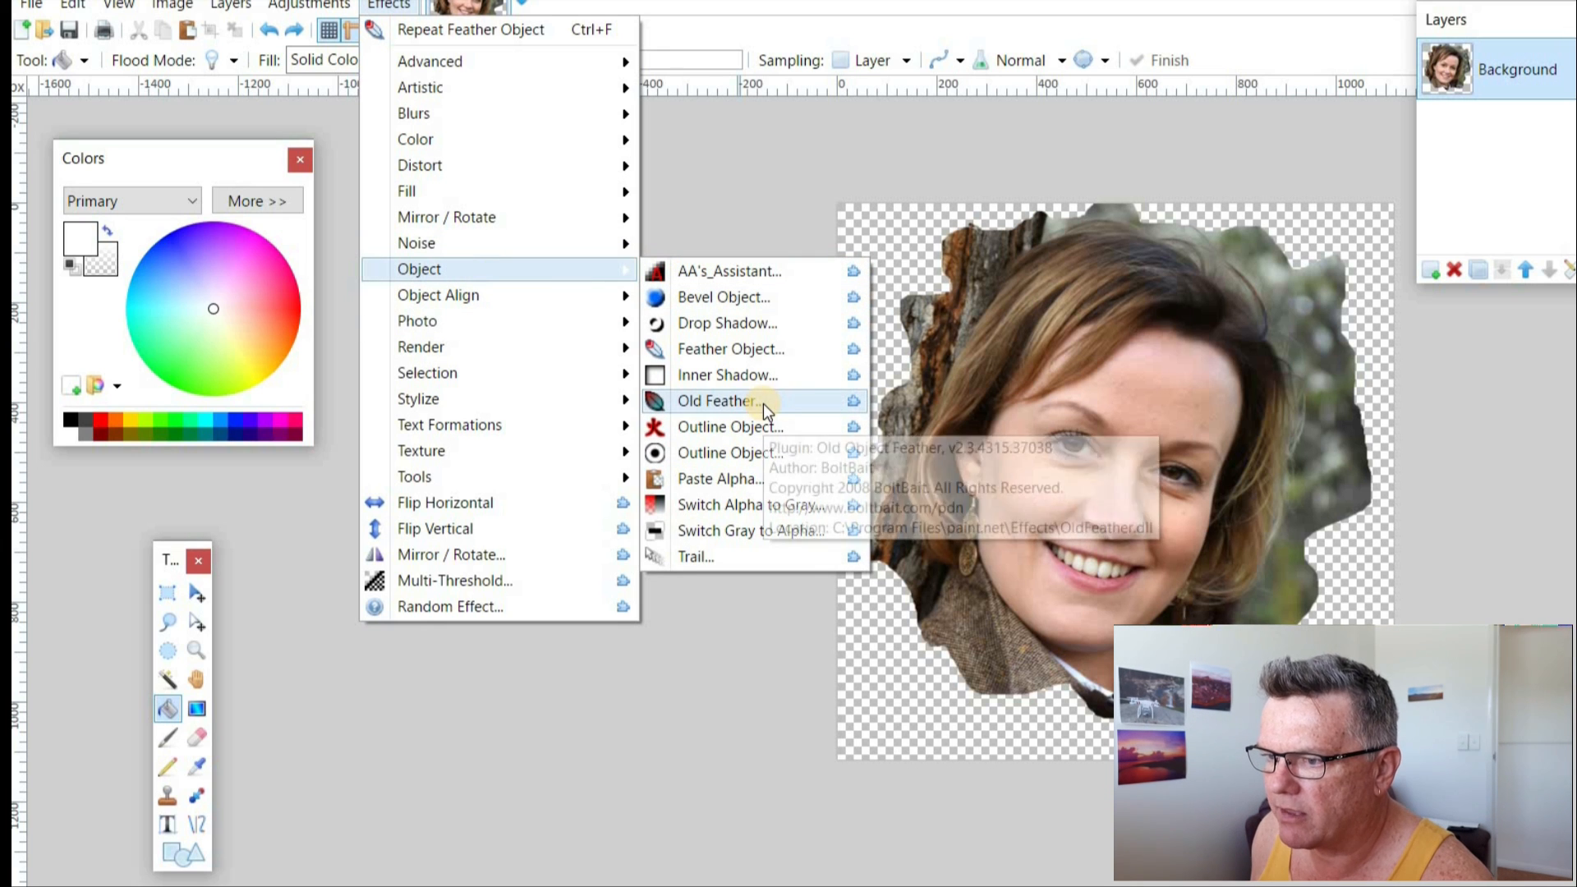
left_click(772, 348)
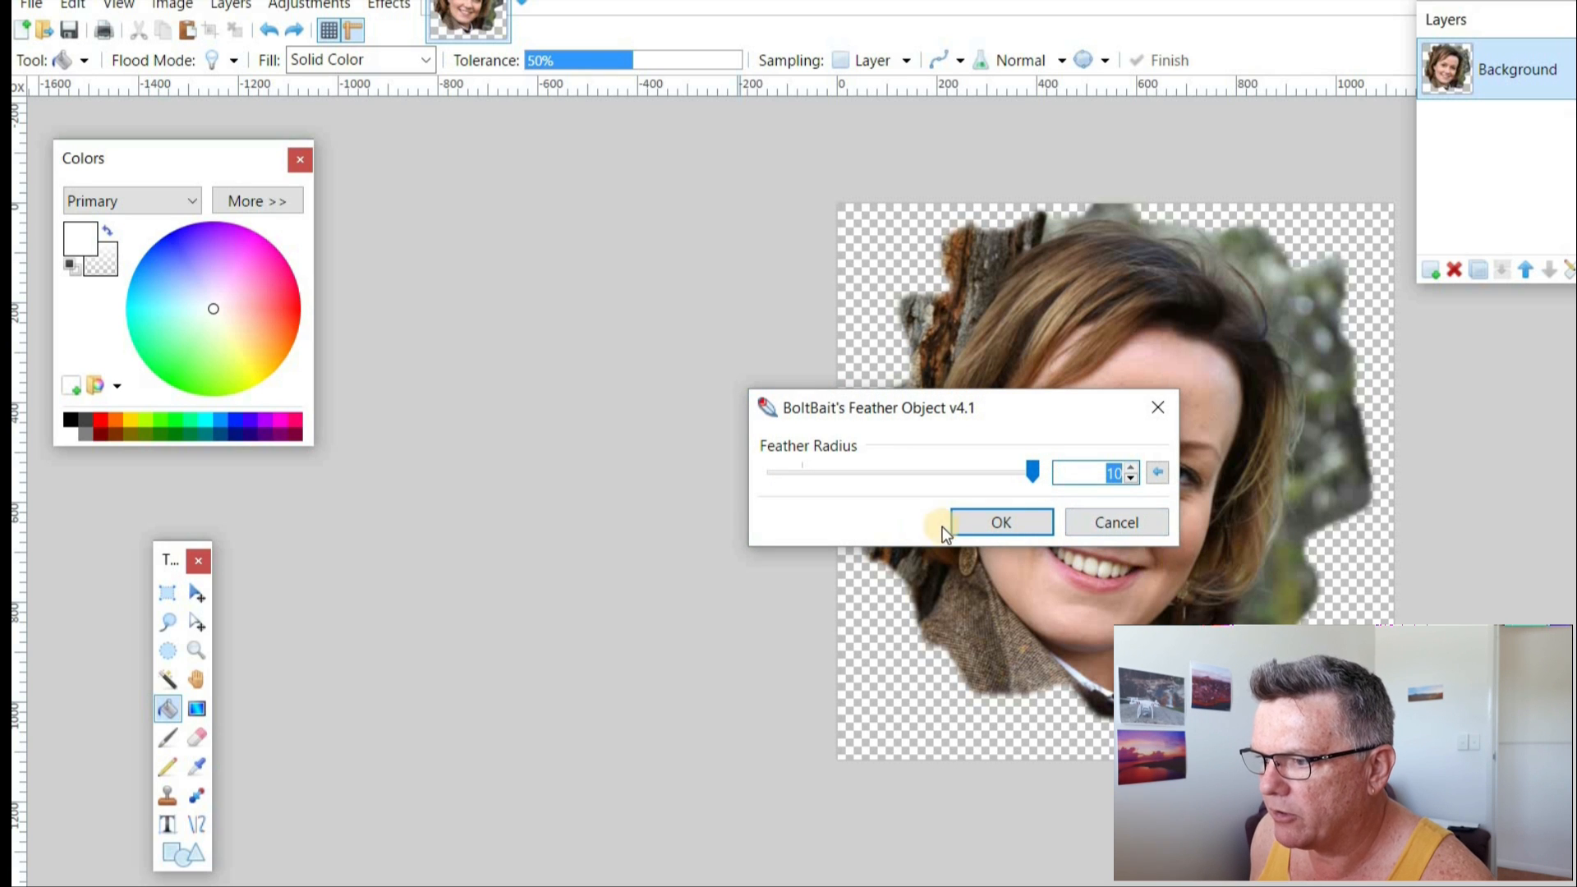
left_click(1042, 524)
left_click(385, 6)
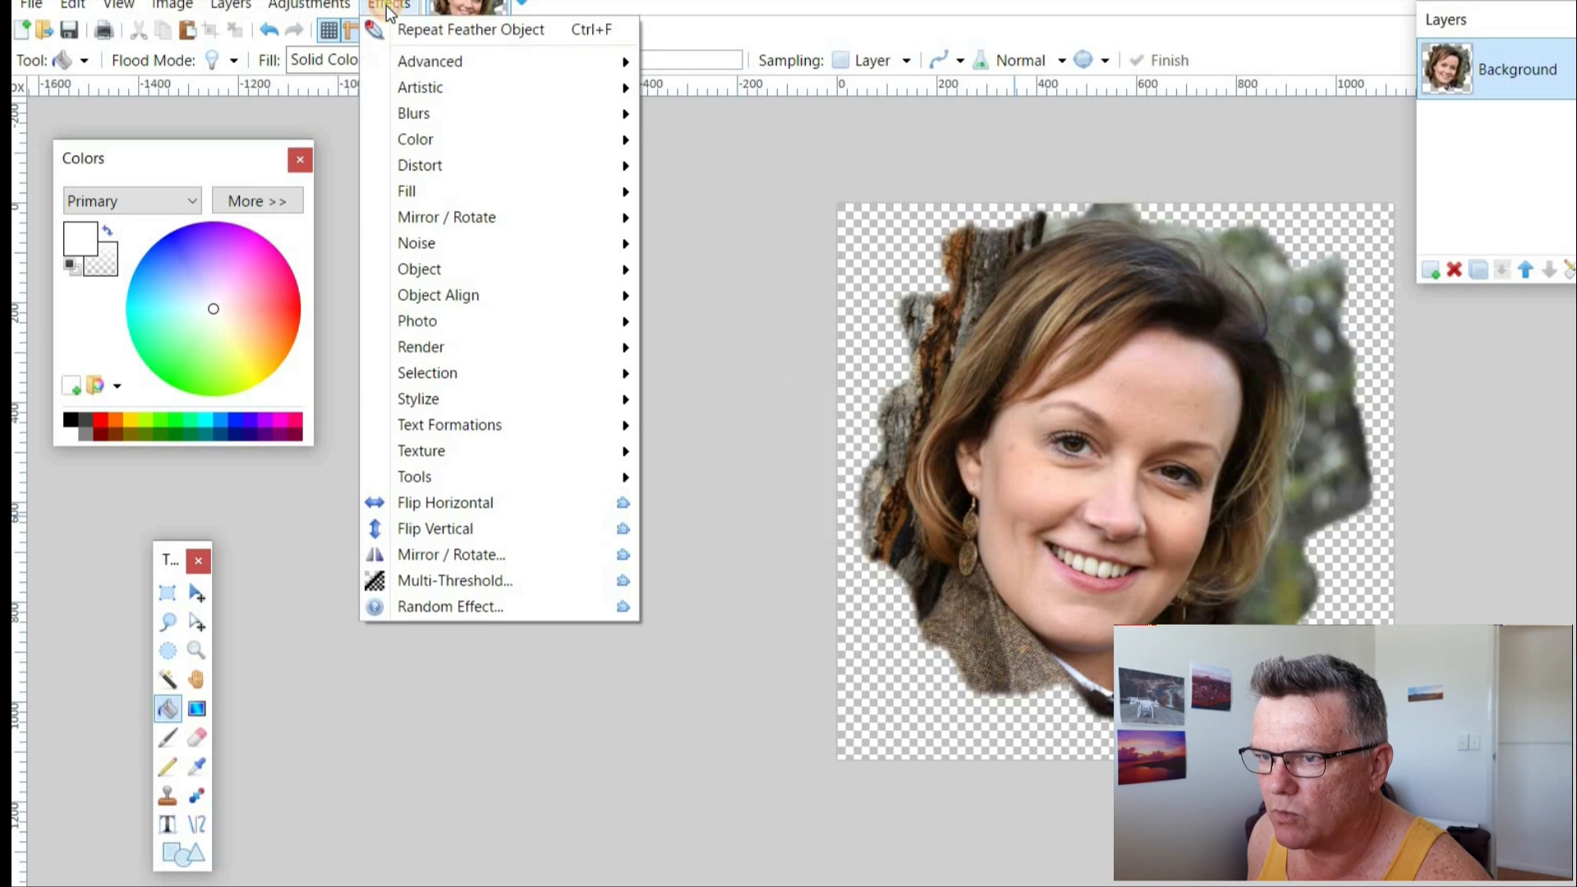
left_click(415, 28)
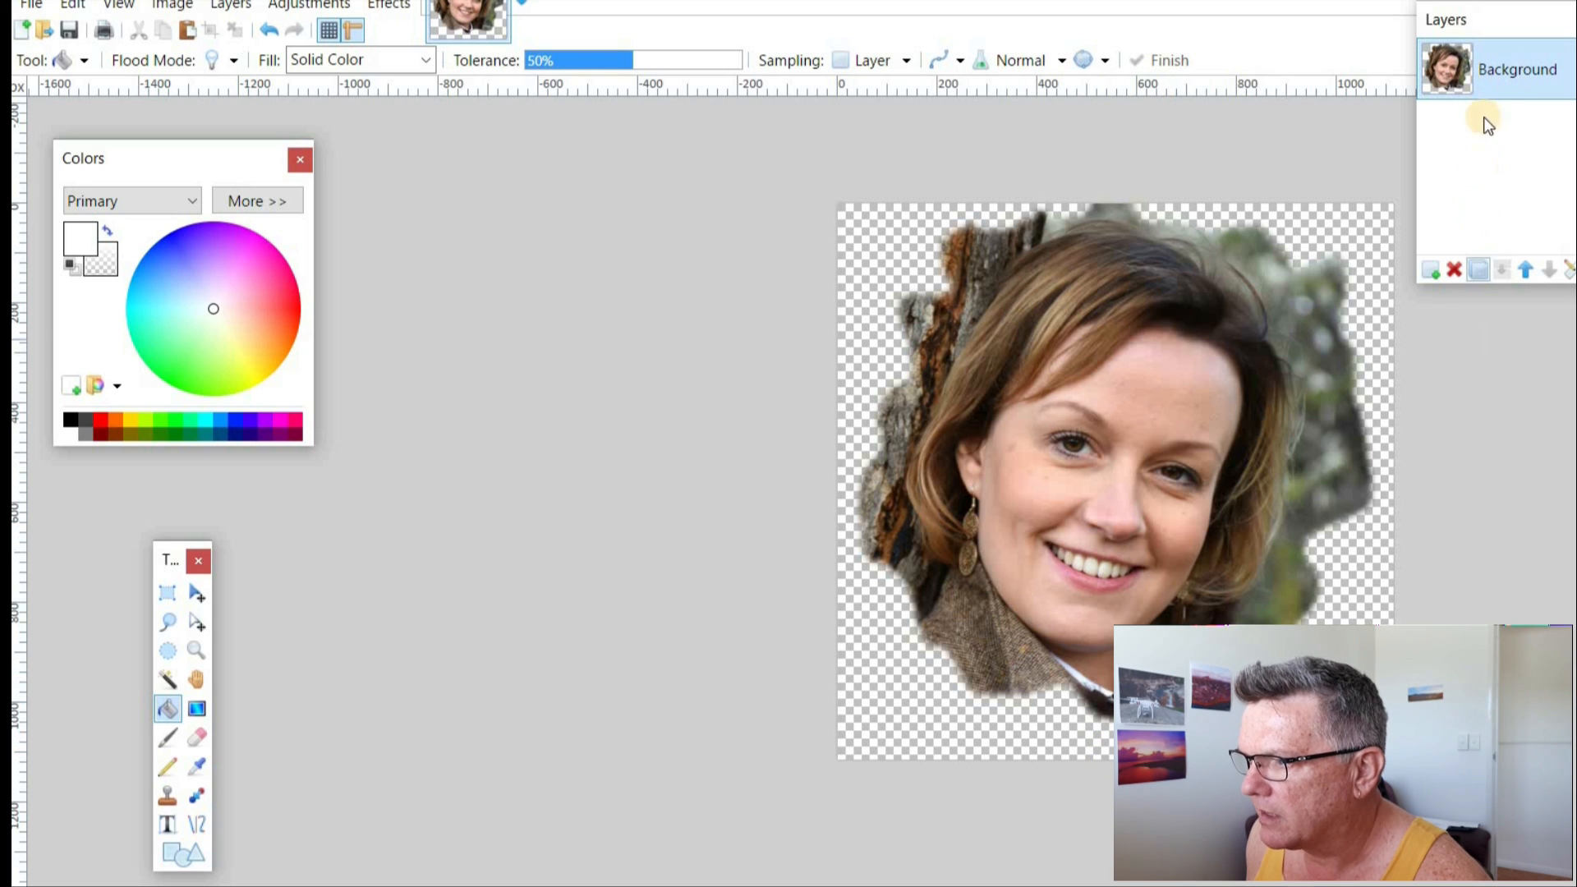
- Add a new layer beneath the irregular cut-out and fill it with white
left_click(1433, 274)
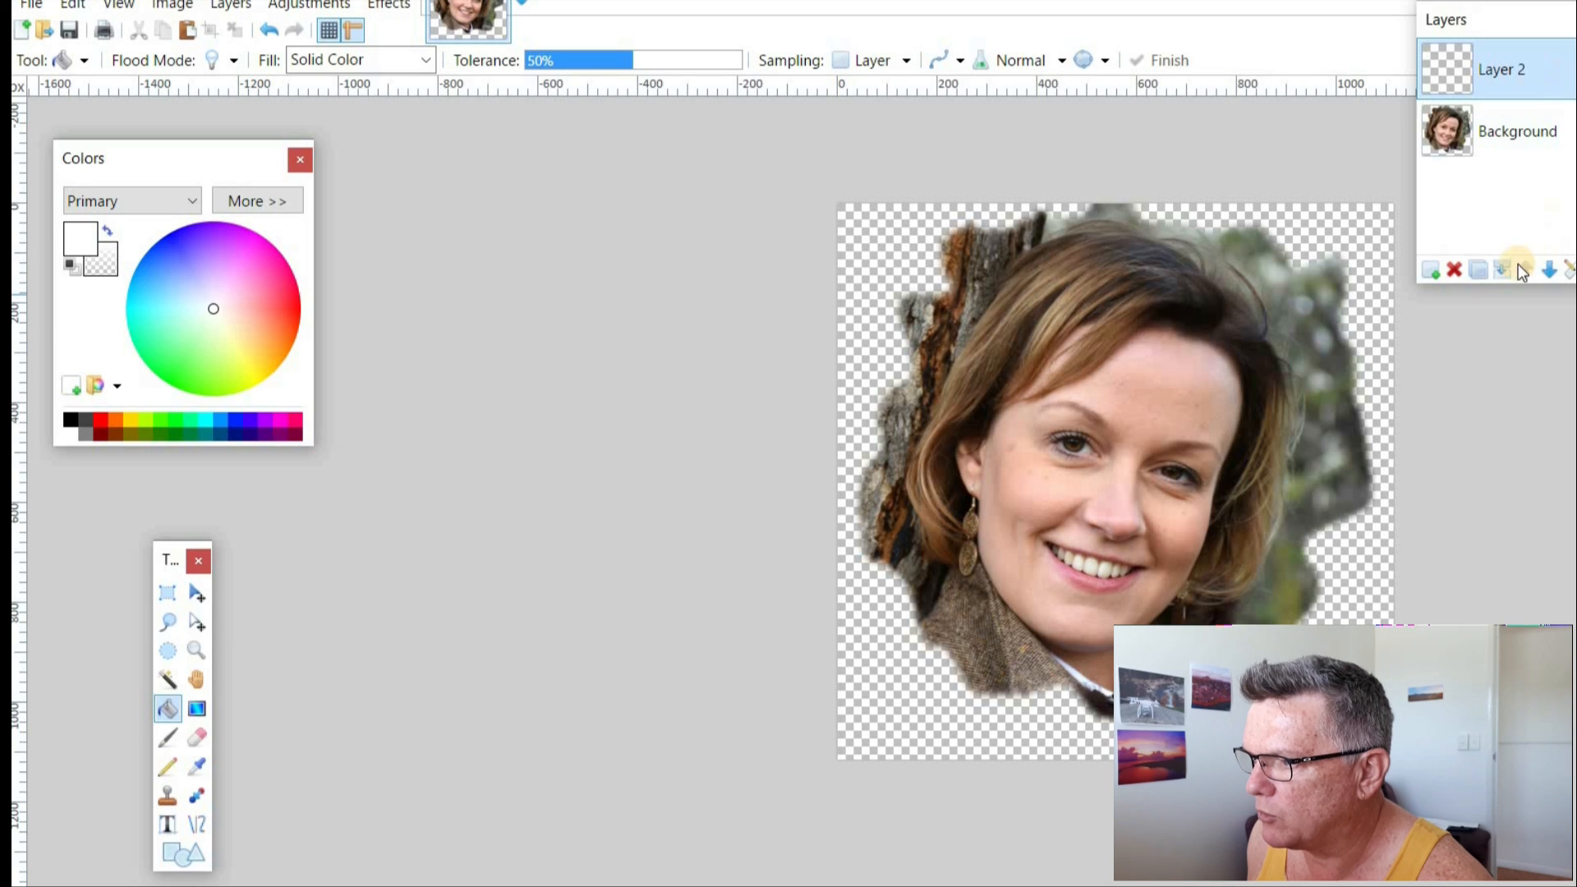
left_click(1549, 270)
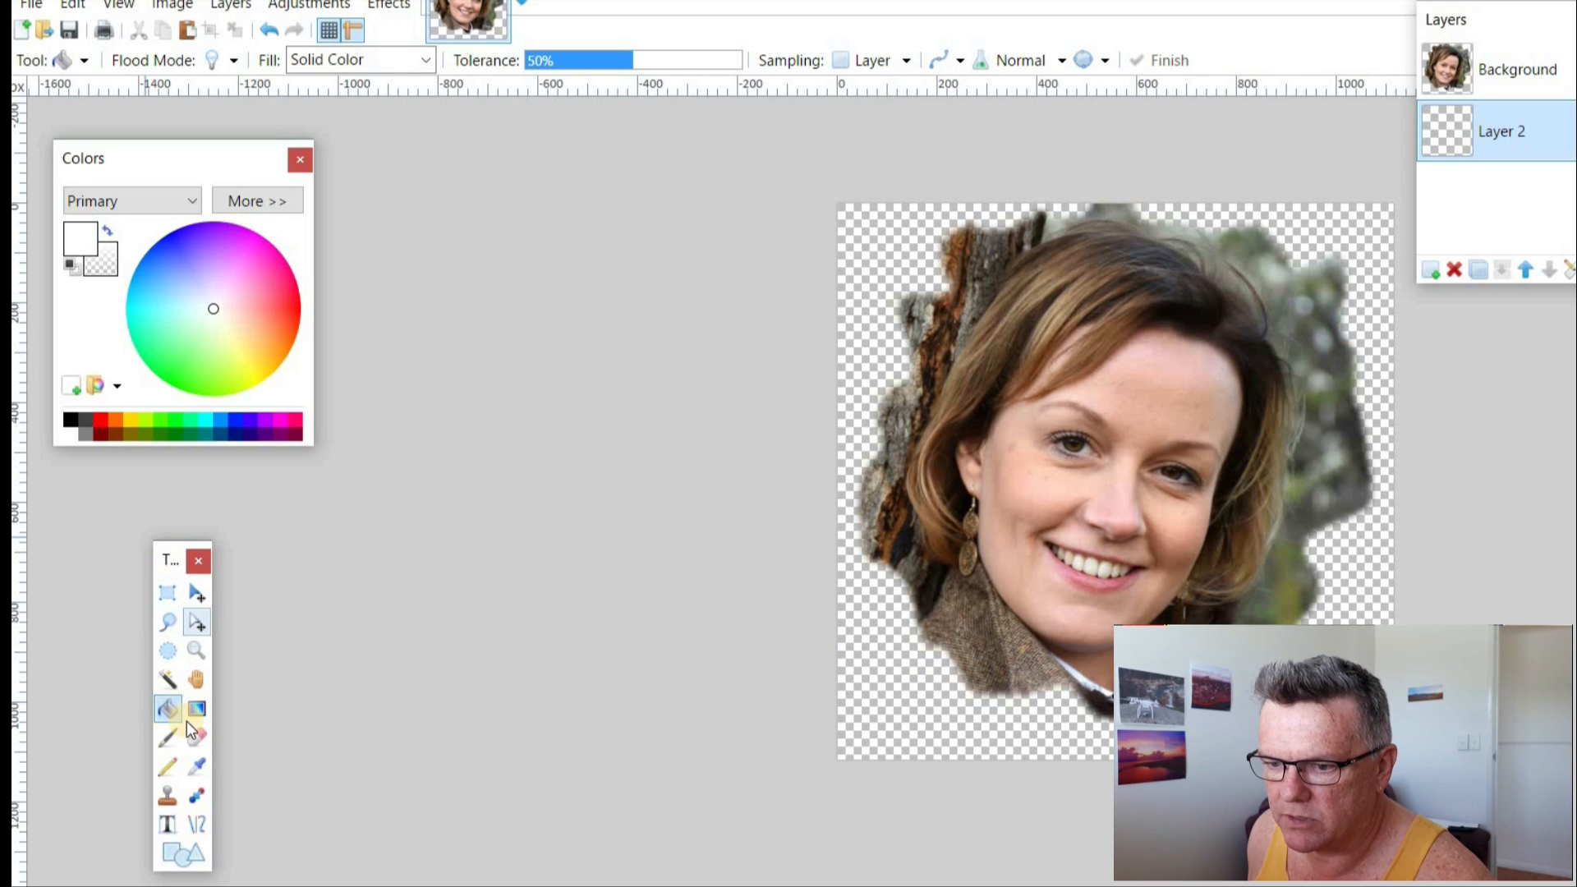
left_click(877, 659)
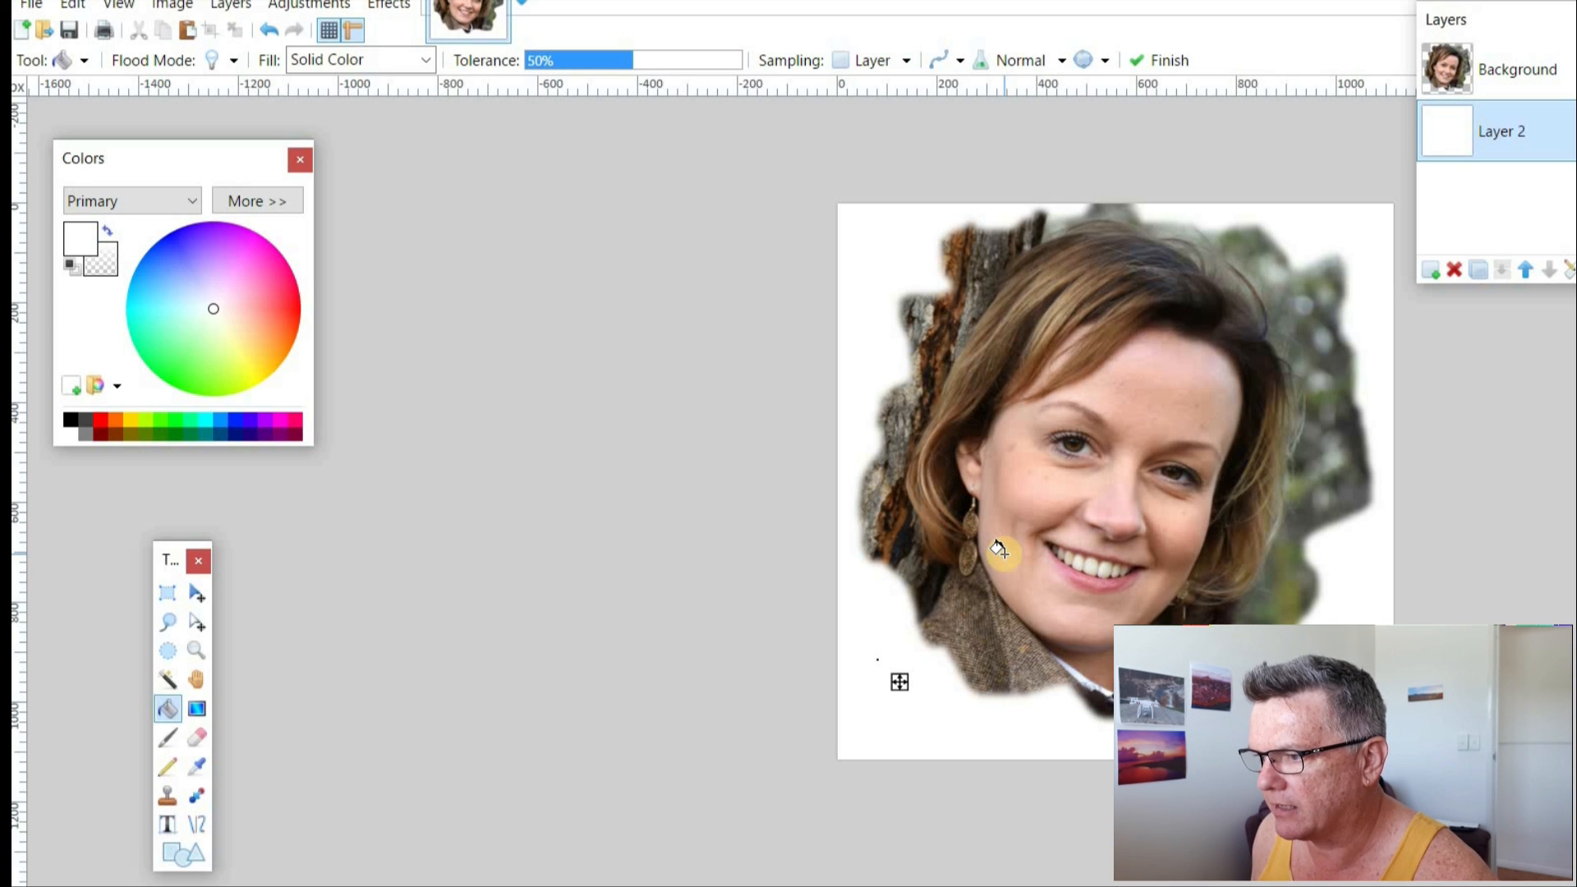
- Undo the white layer, feathering and freehand cut-out to return to the full square photo
left_click(261, 31)
left_click(261, 30)
left_click(261, 31)
left_click(263, 30)
left_click(268, 30)
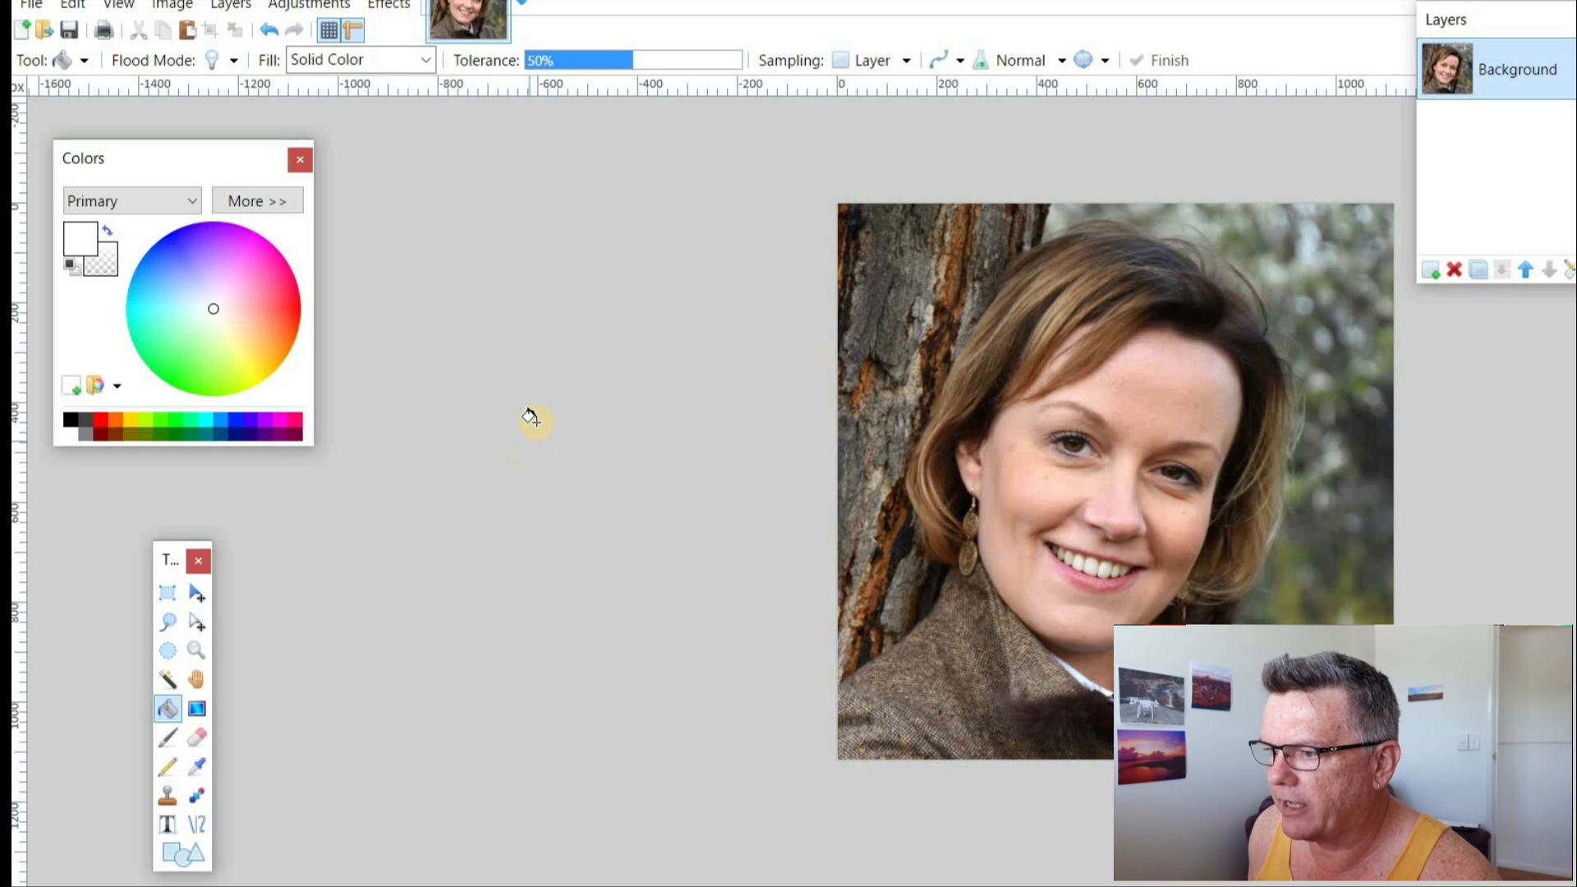
- Add a new layer above the photo and draw a white hexagon outline on it, centred around the face
left_click(1431, 271)
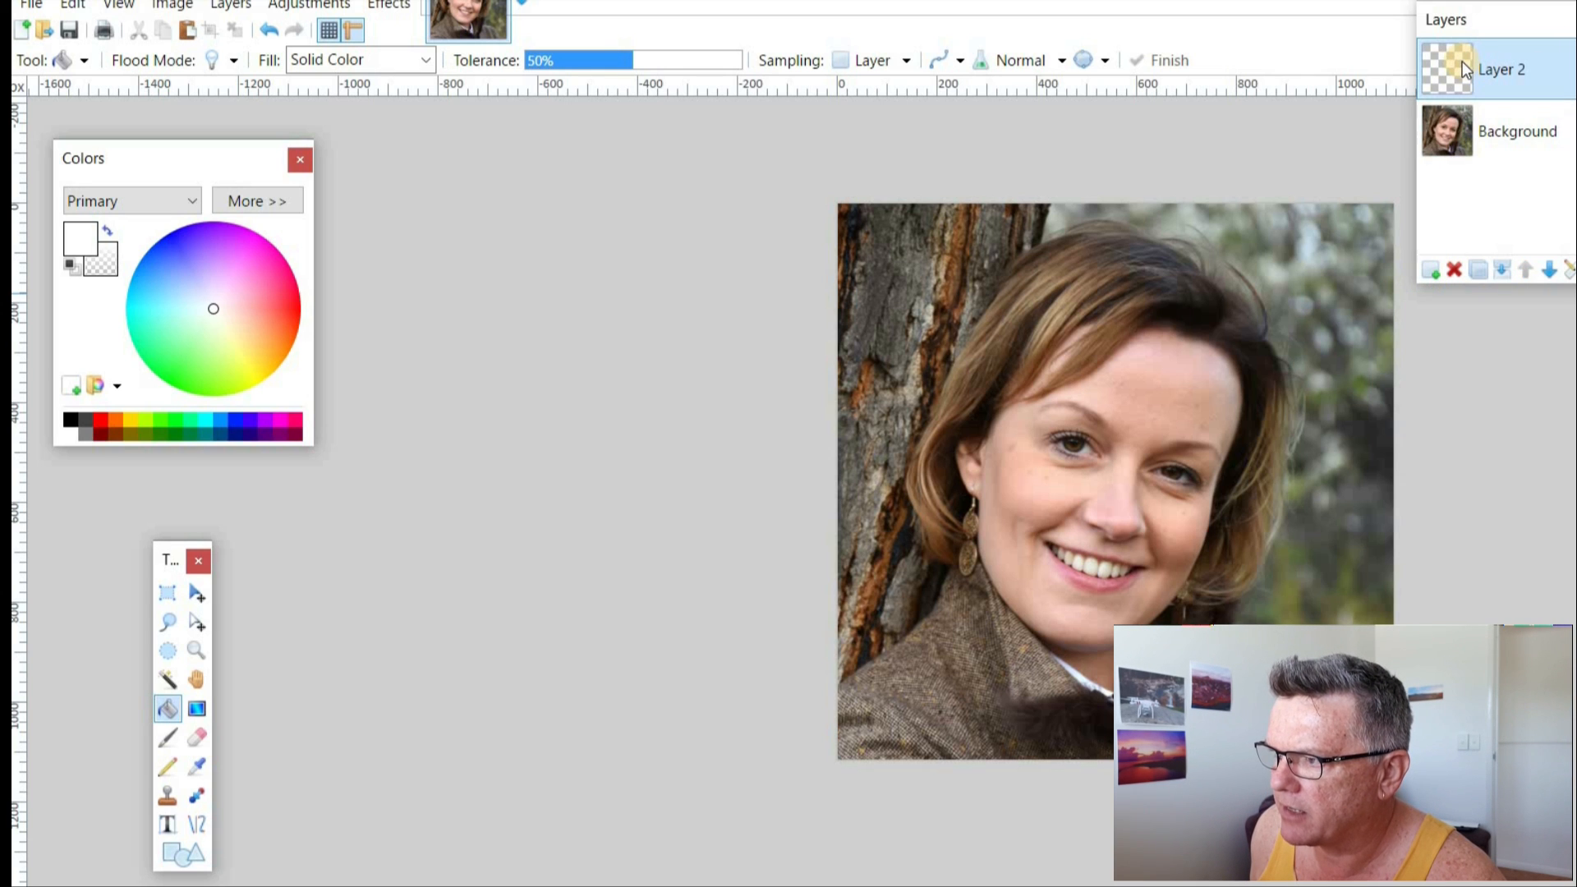
left_click(1453, 150)
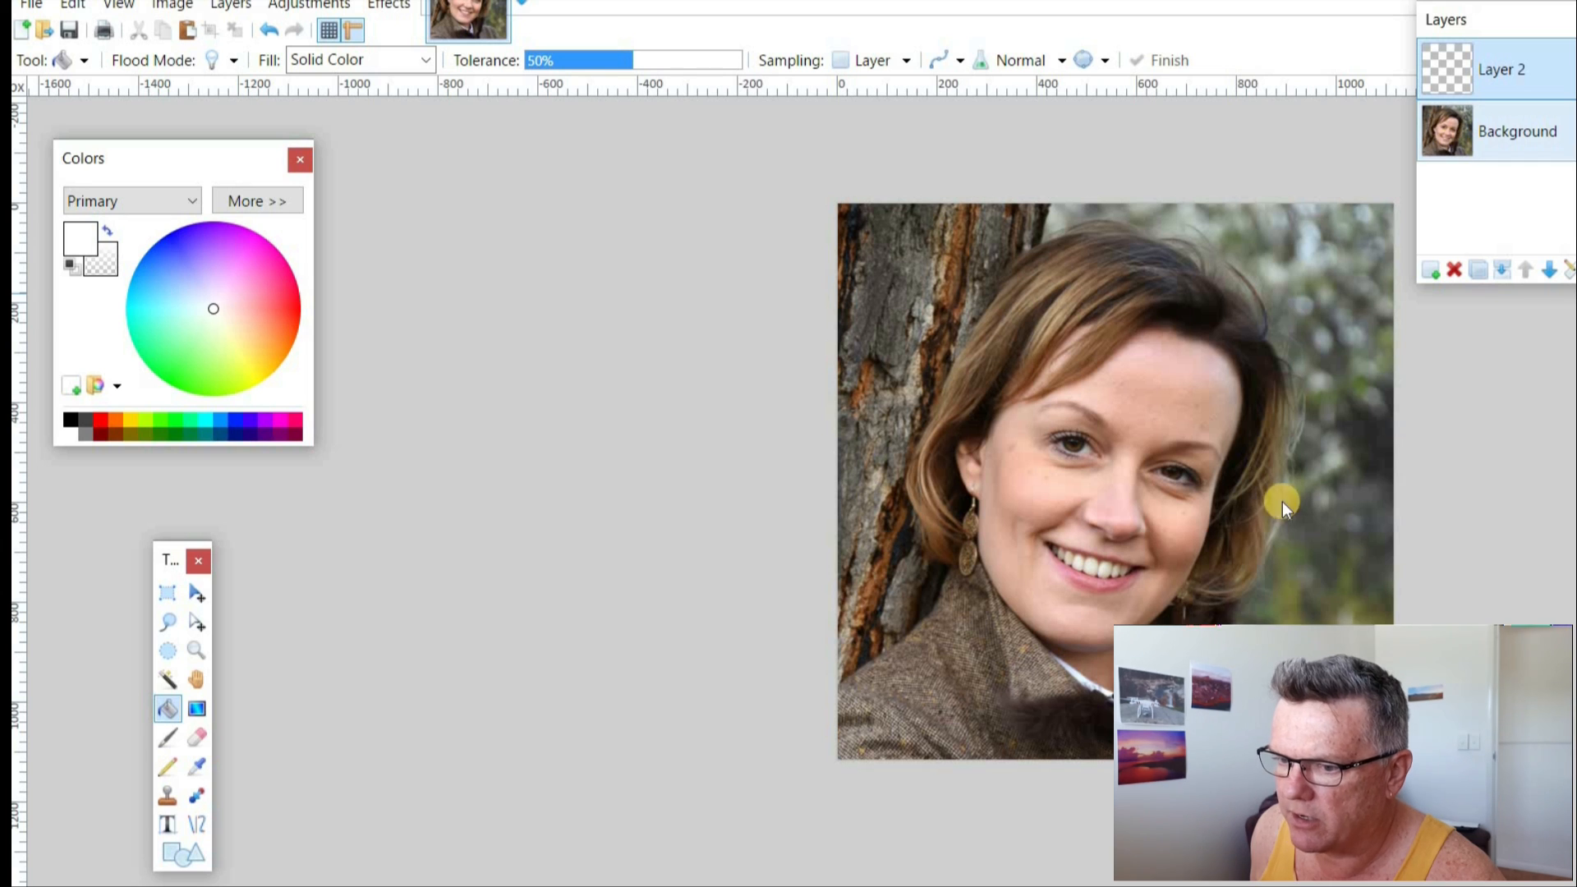
left_click(186, 861)
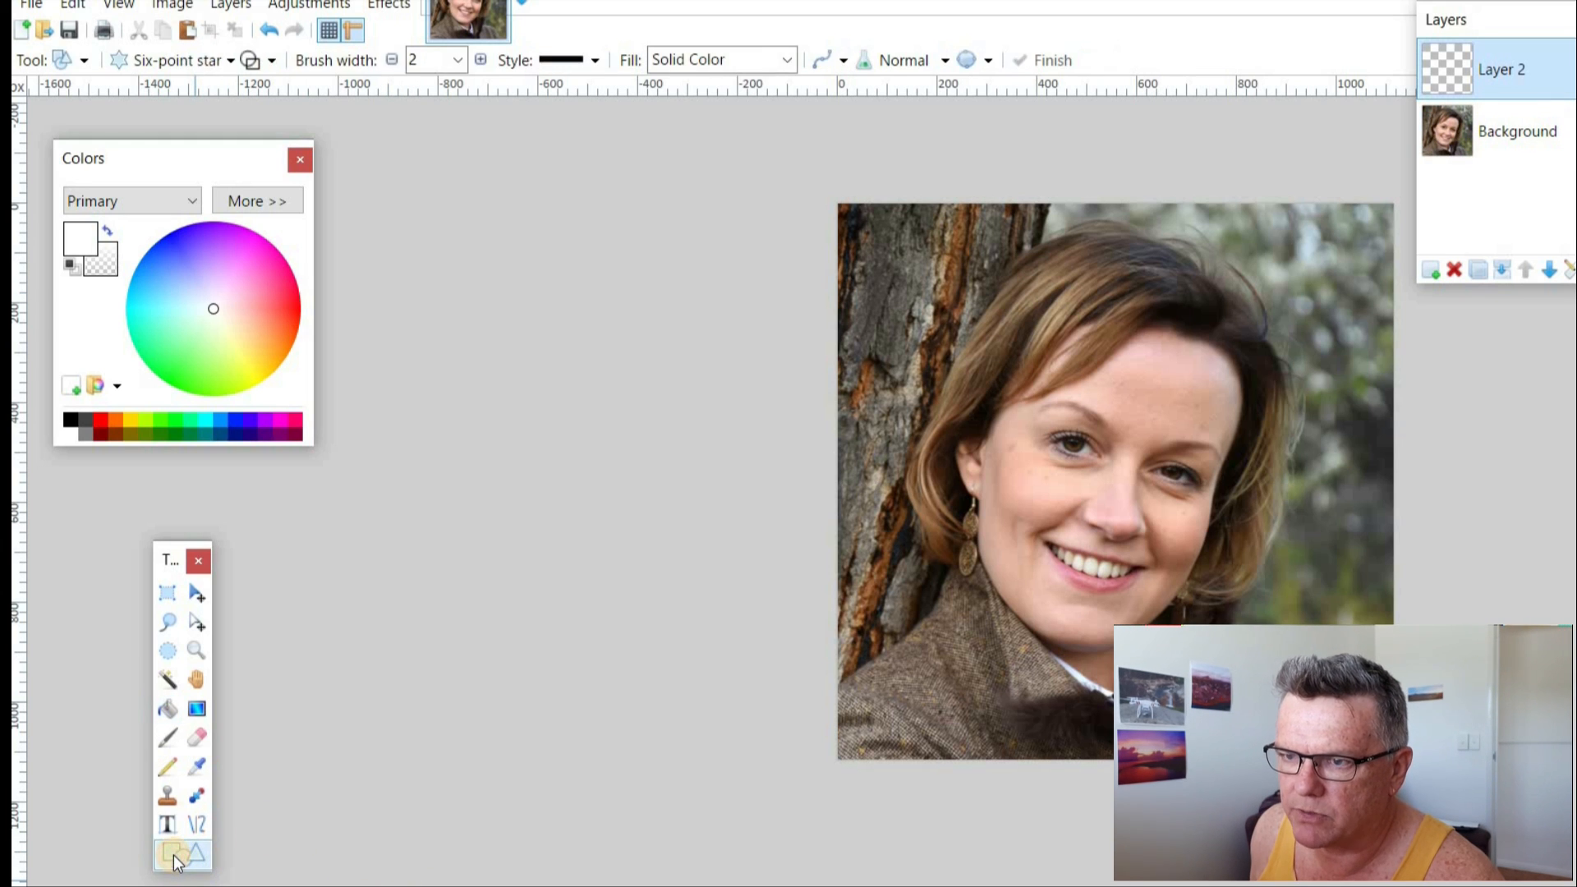
left_click(232, 61)
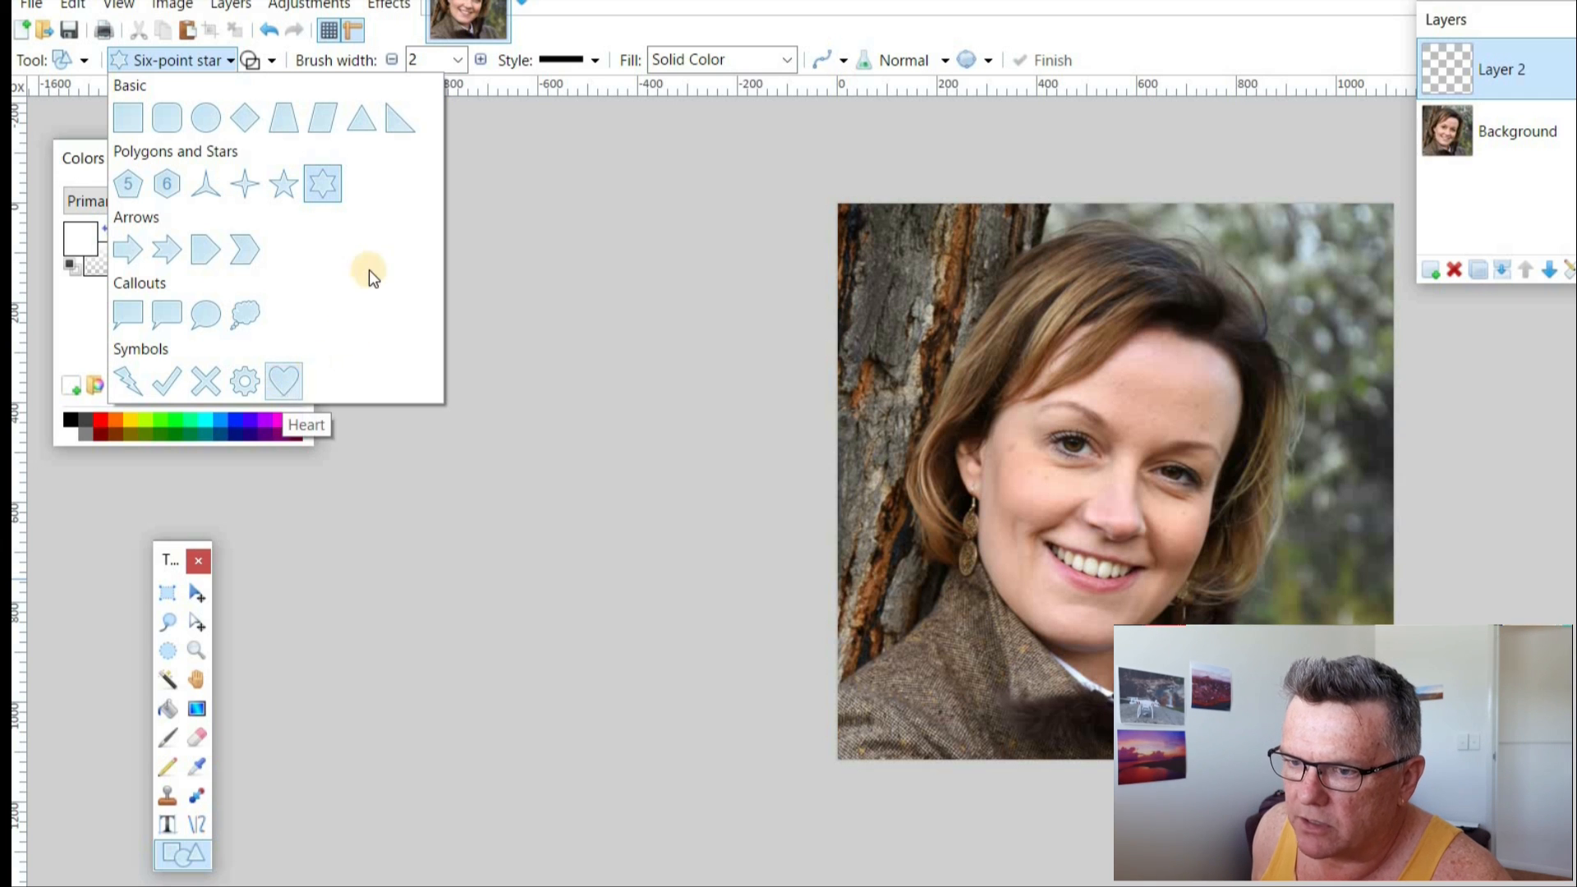
left_click(164, 182)
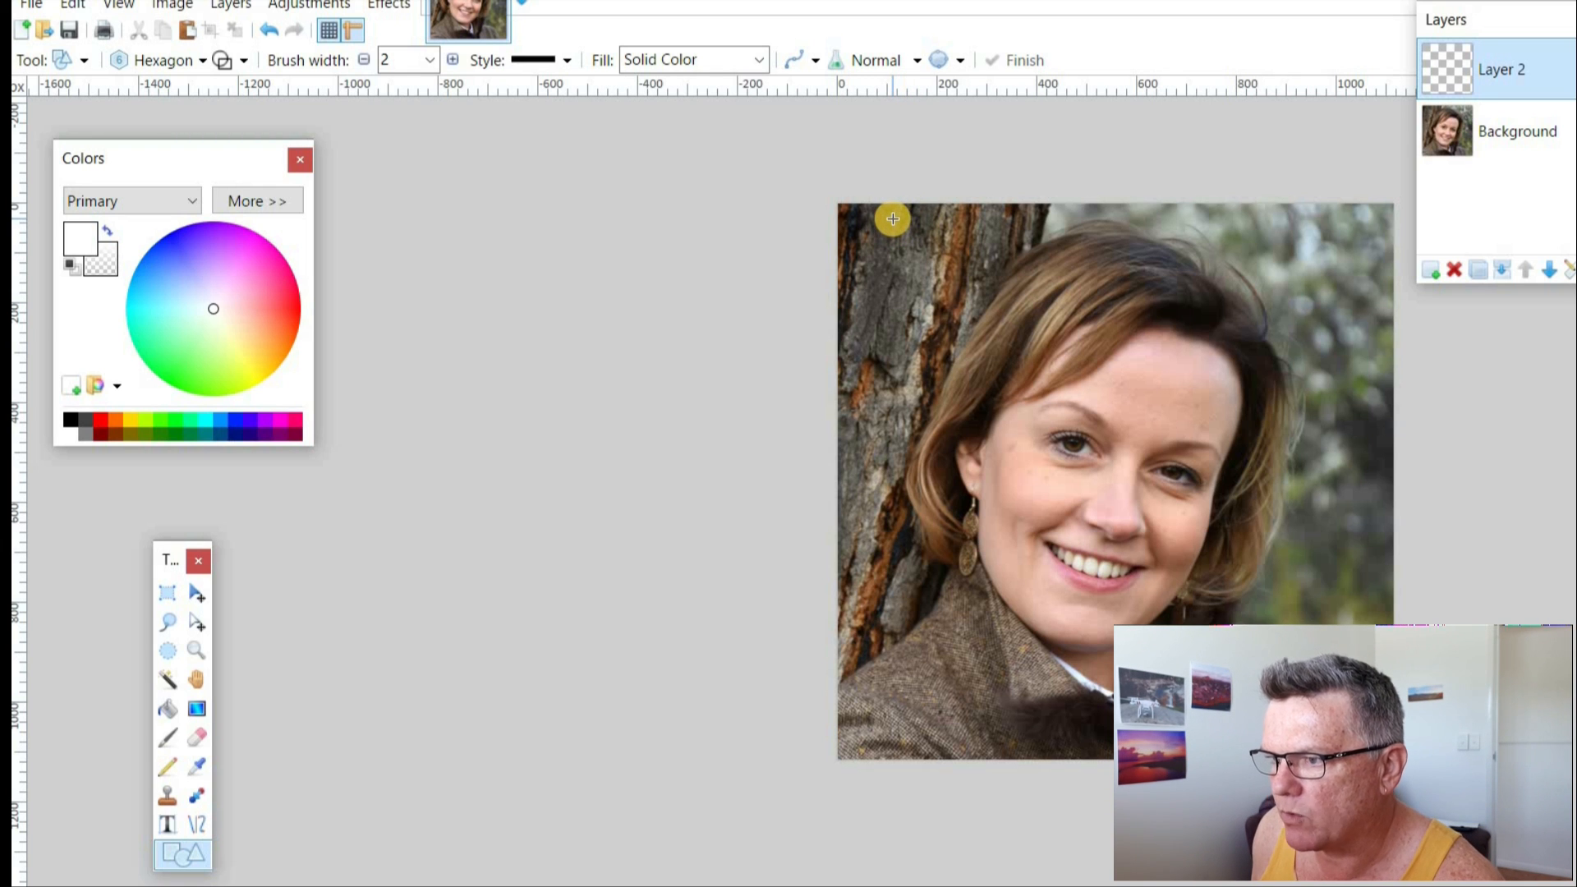
left_click_drag(893, 218, 1335, 729)
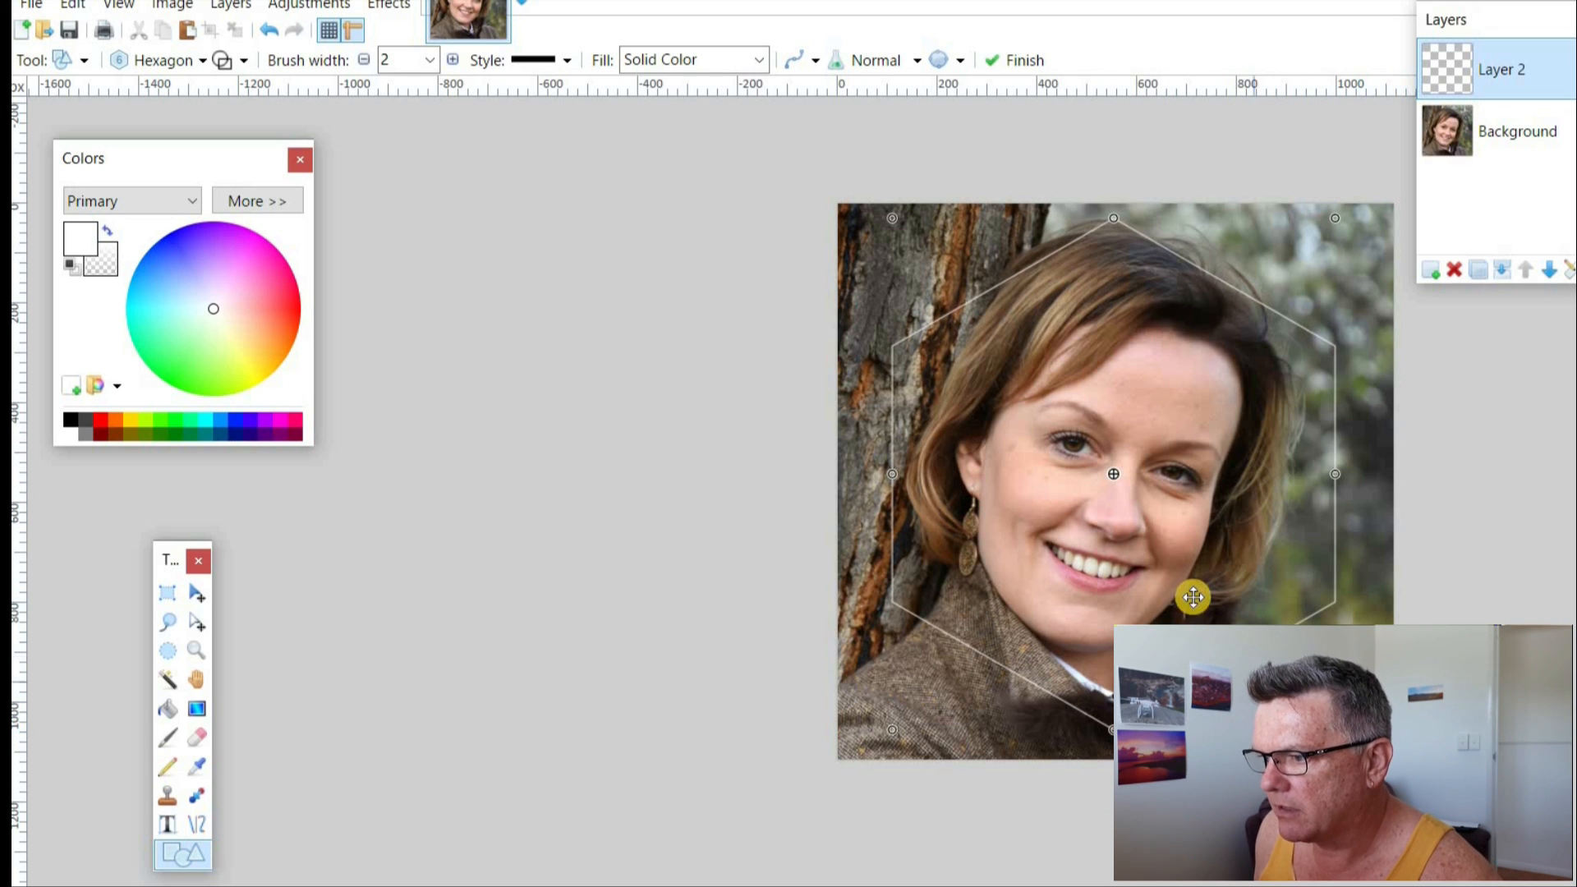
left_click_drag(1196, 571, 1197, 553)
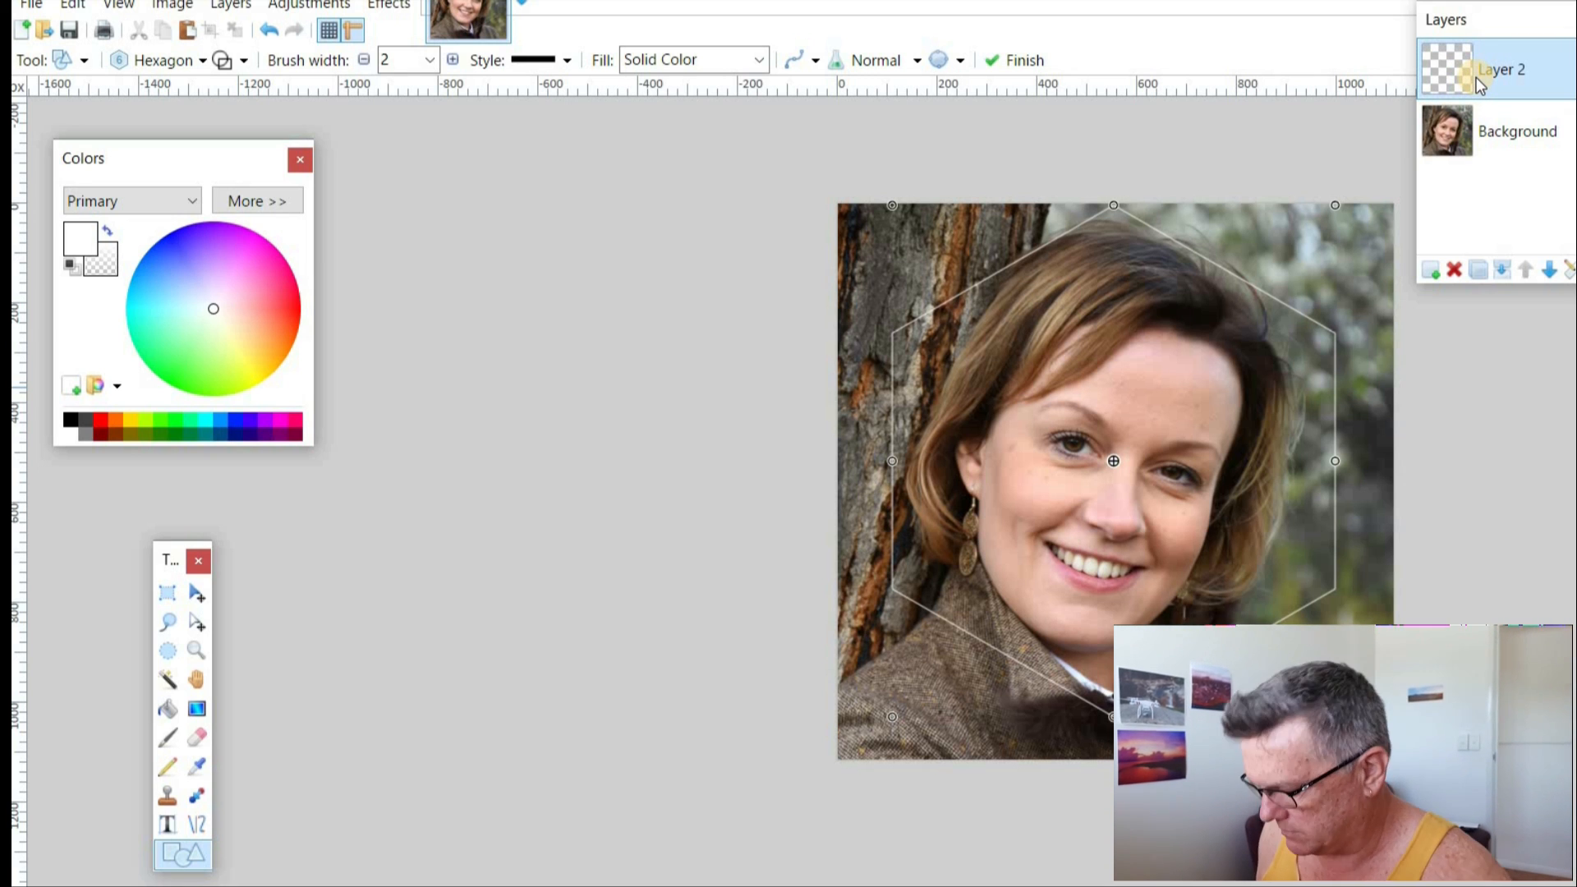
left_click(1437, 463)
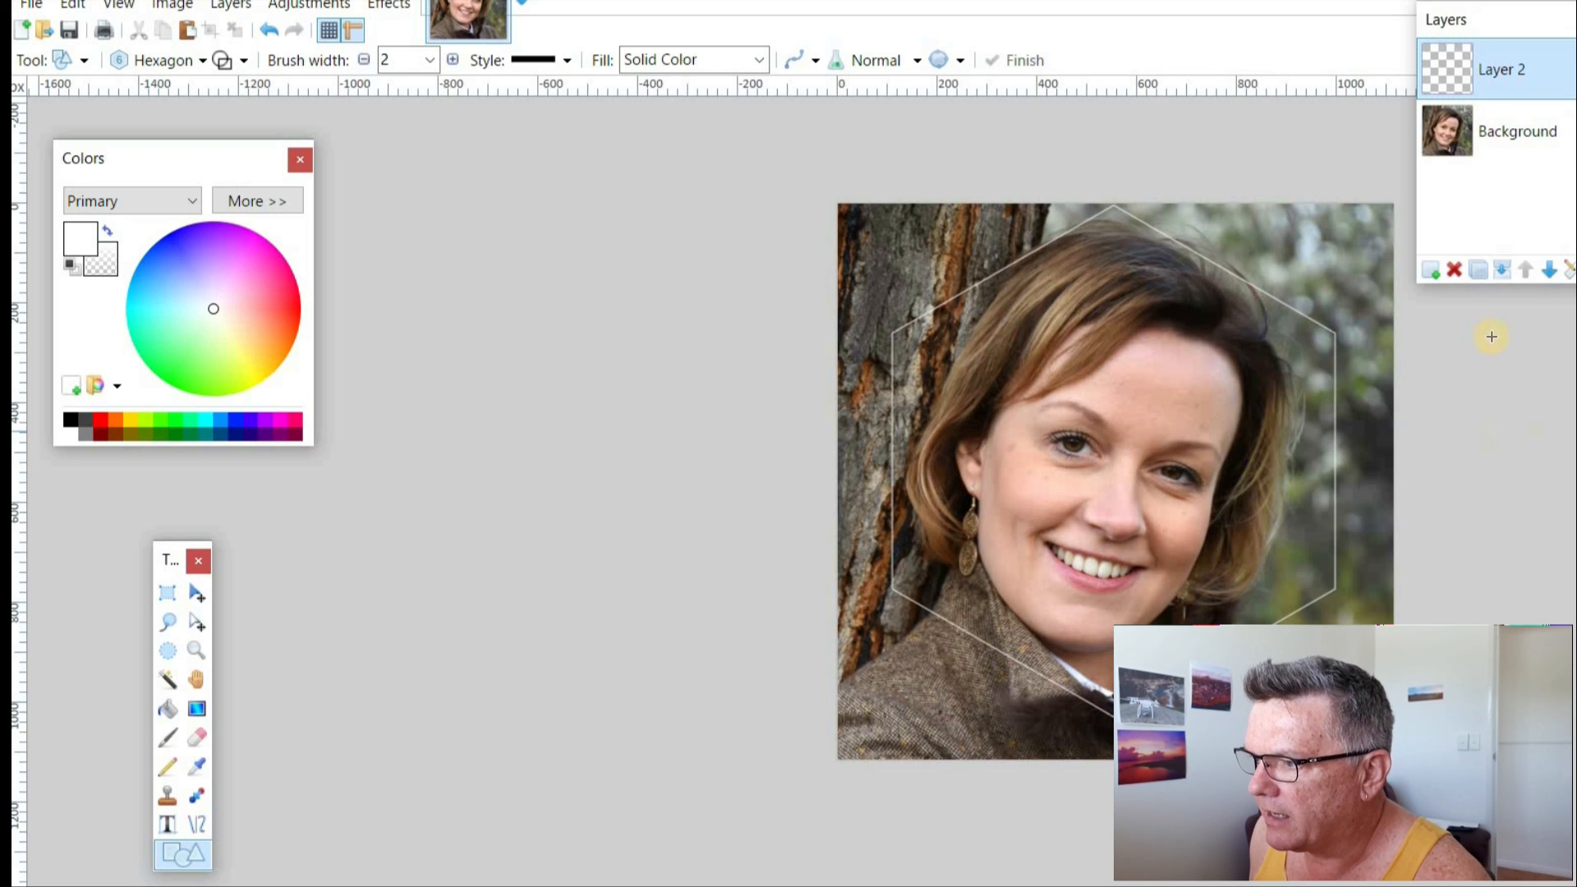
- Select the area outside the hexagon with the Magic Wand and delete it from the Background layer
left_click(167, 679)
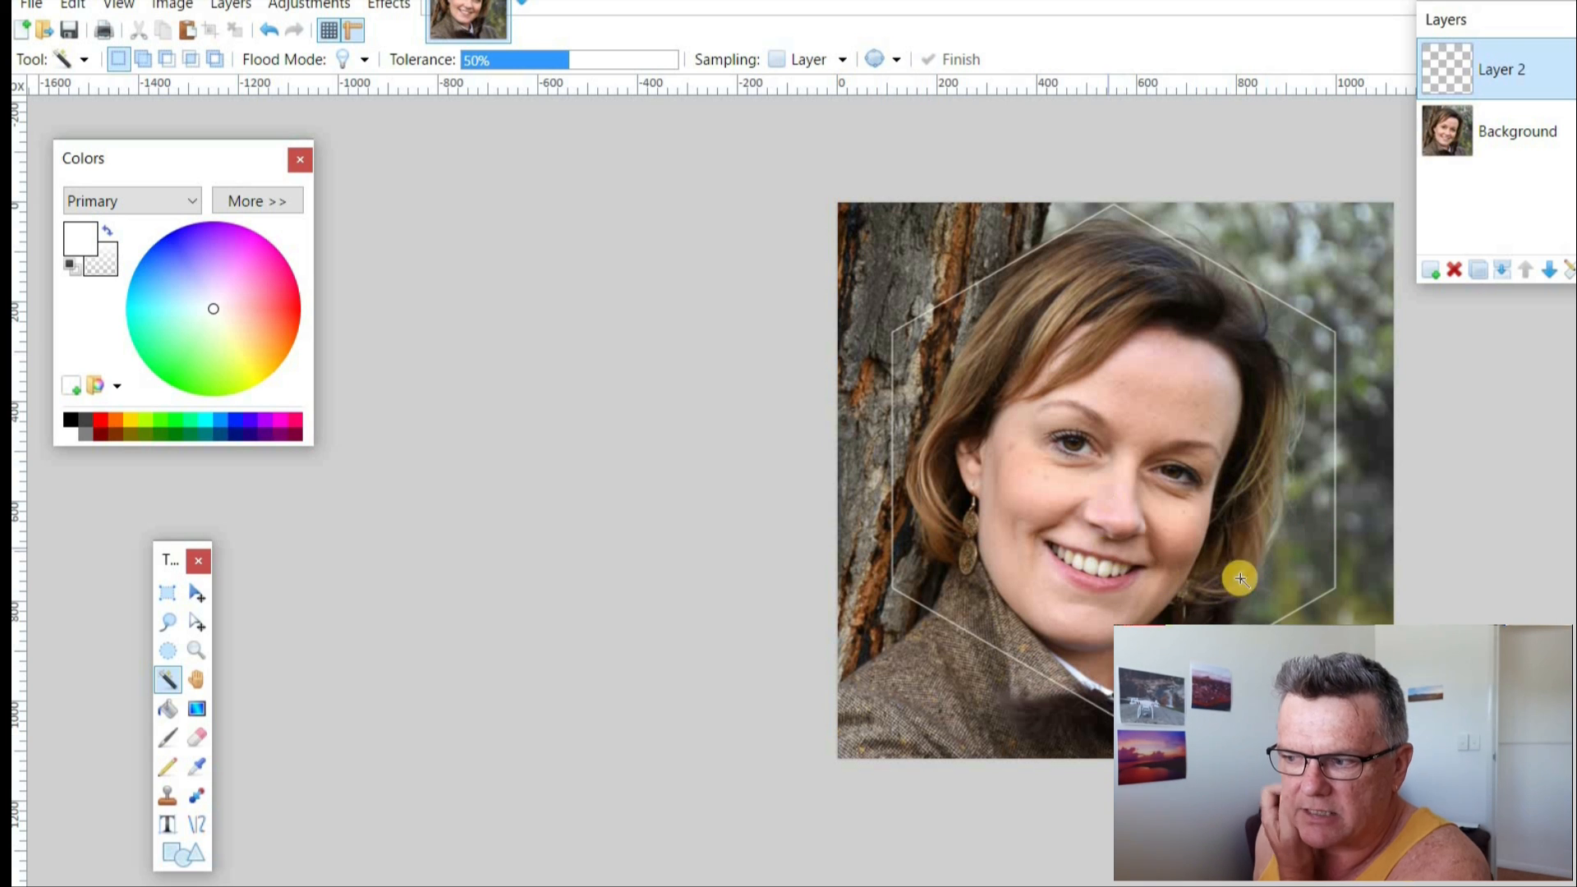
left_click(885, 249)
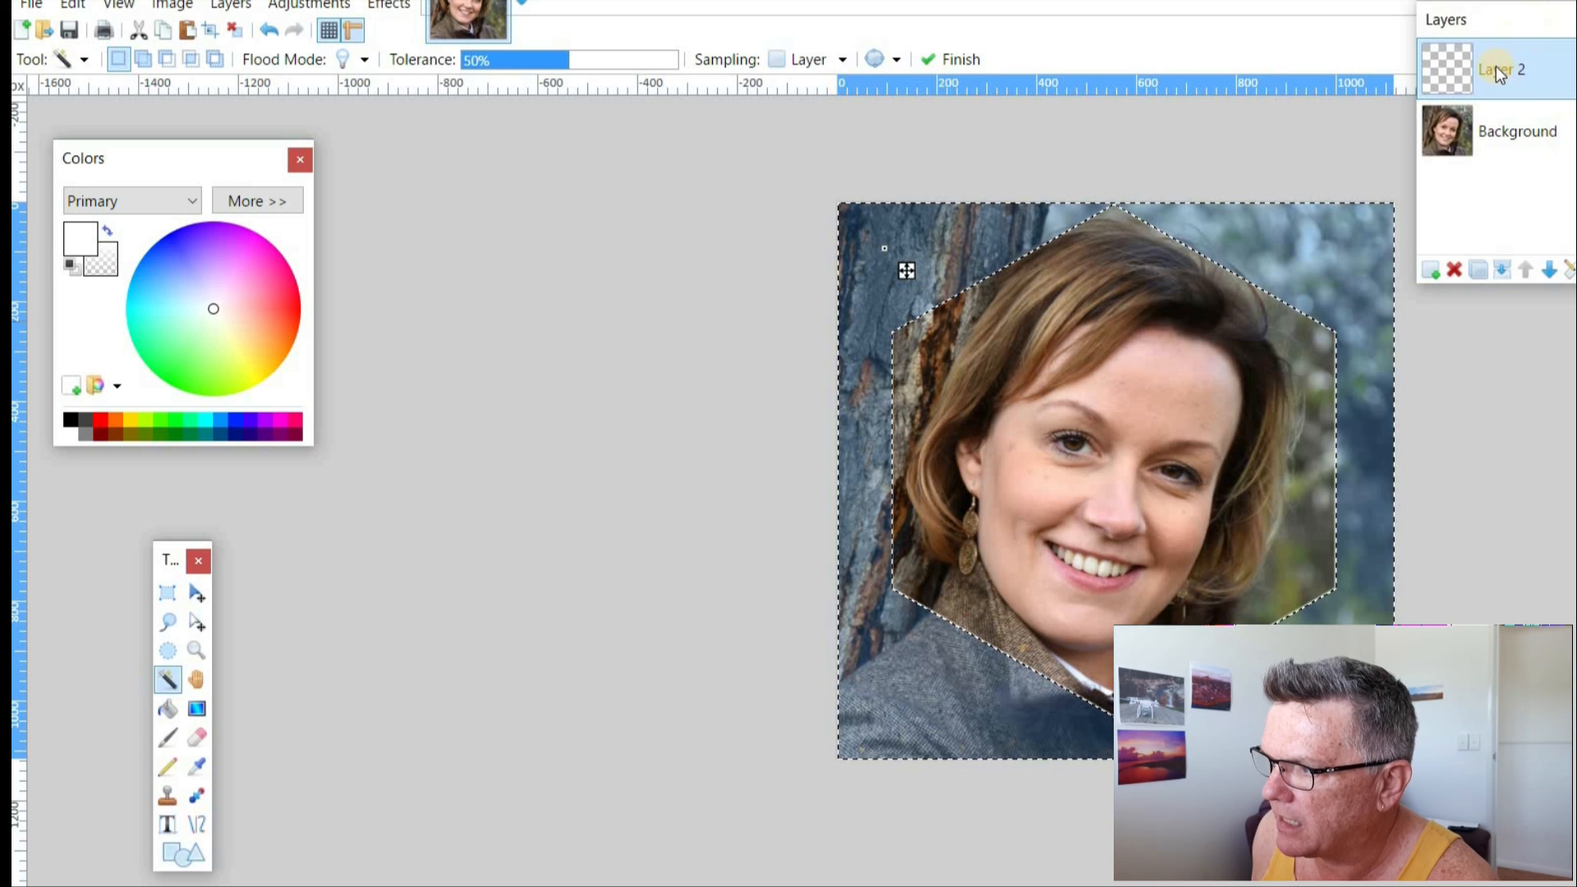
left_click(1518, 132)
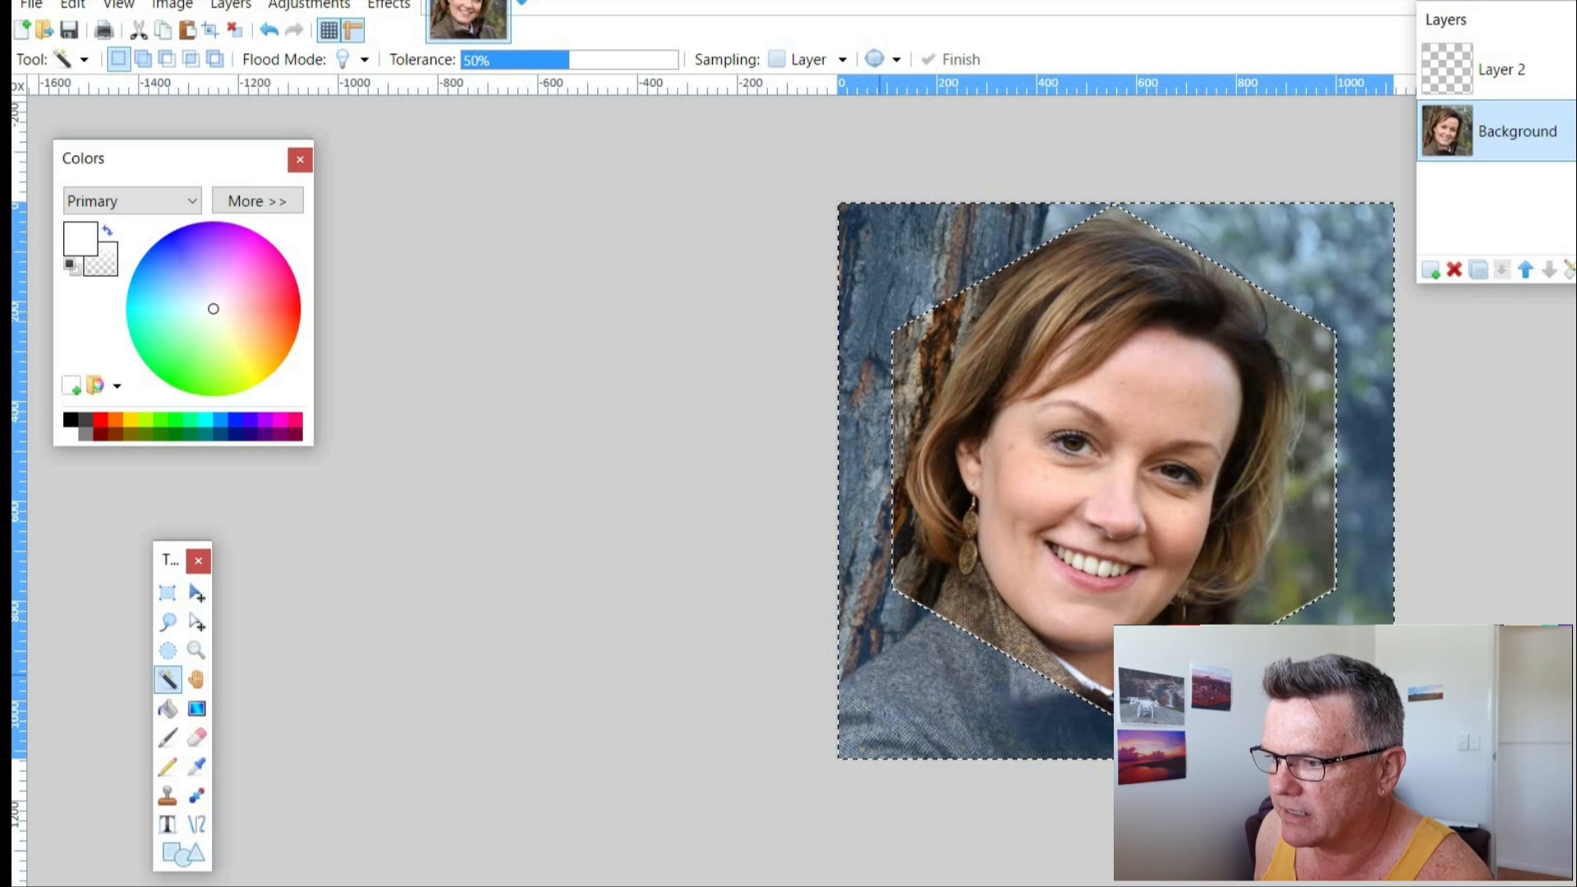
key("Delete")
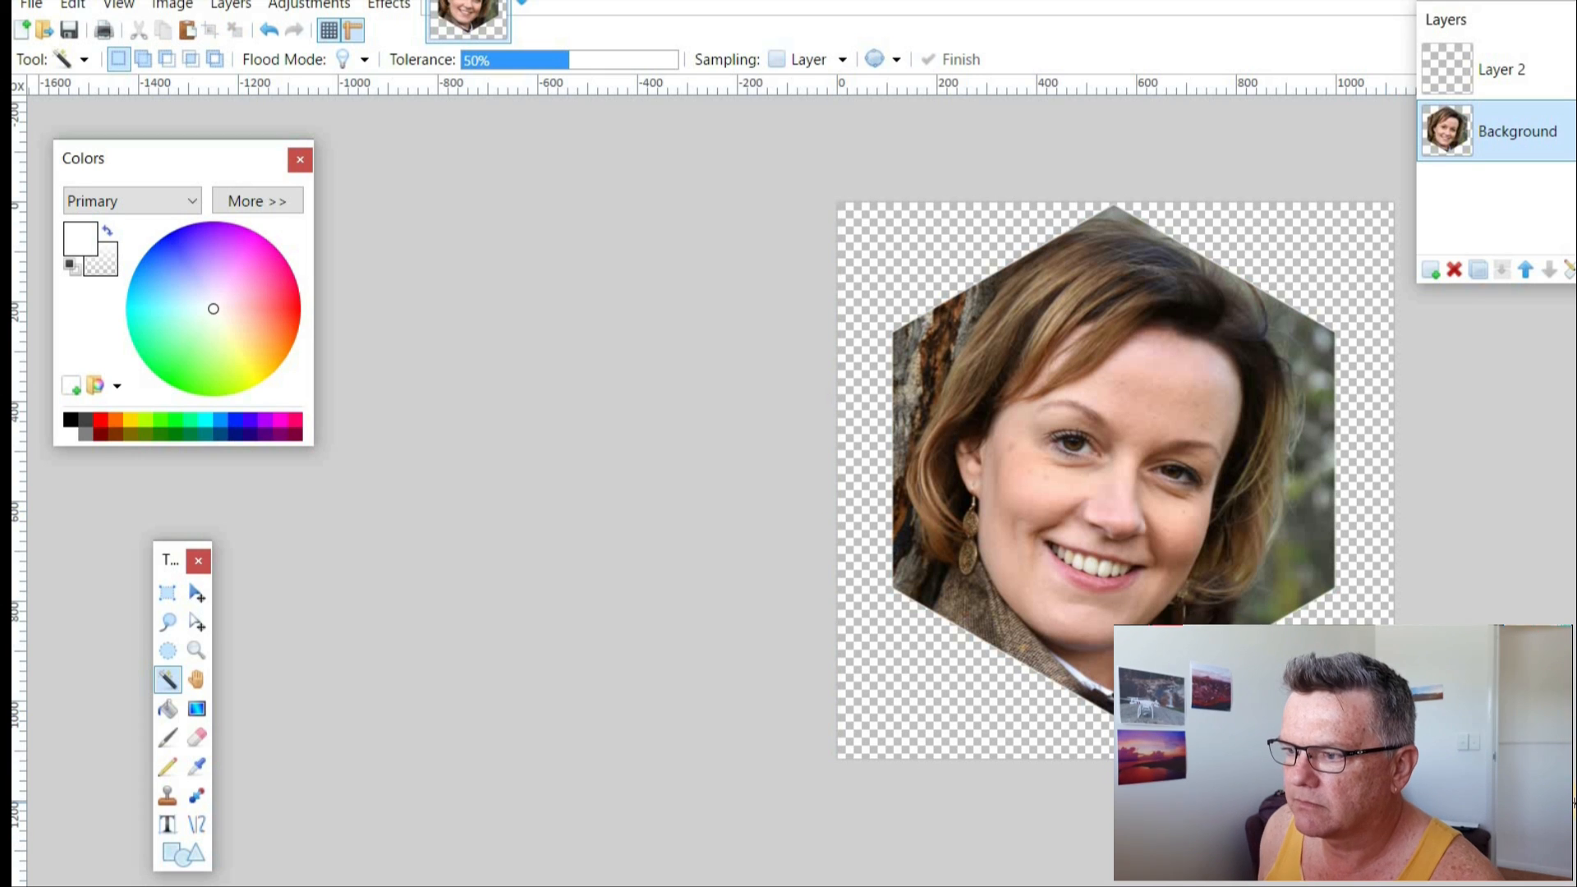